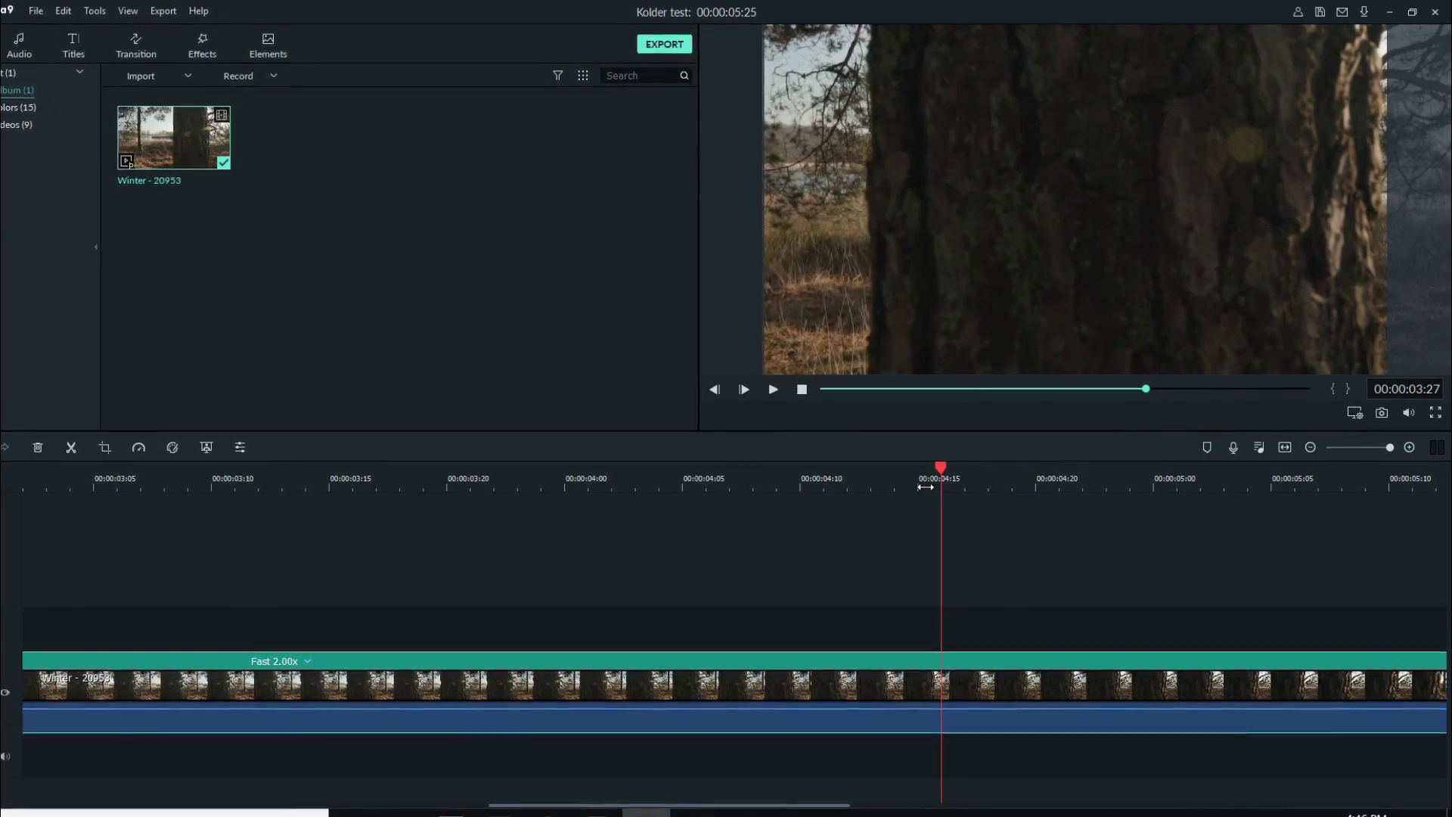
Step: Nudge the playhead back a couple of frames on the 2x-speed Winter clip near 4:15
{"action": "left_click_drag", "start_coordinate": [925, 486], "coordinate": [916, 486]}
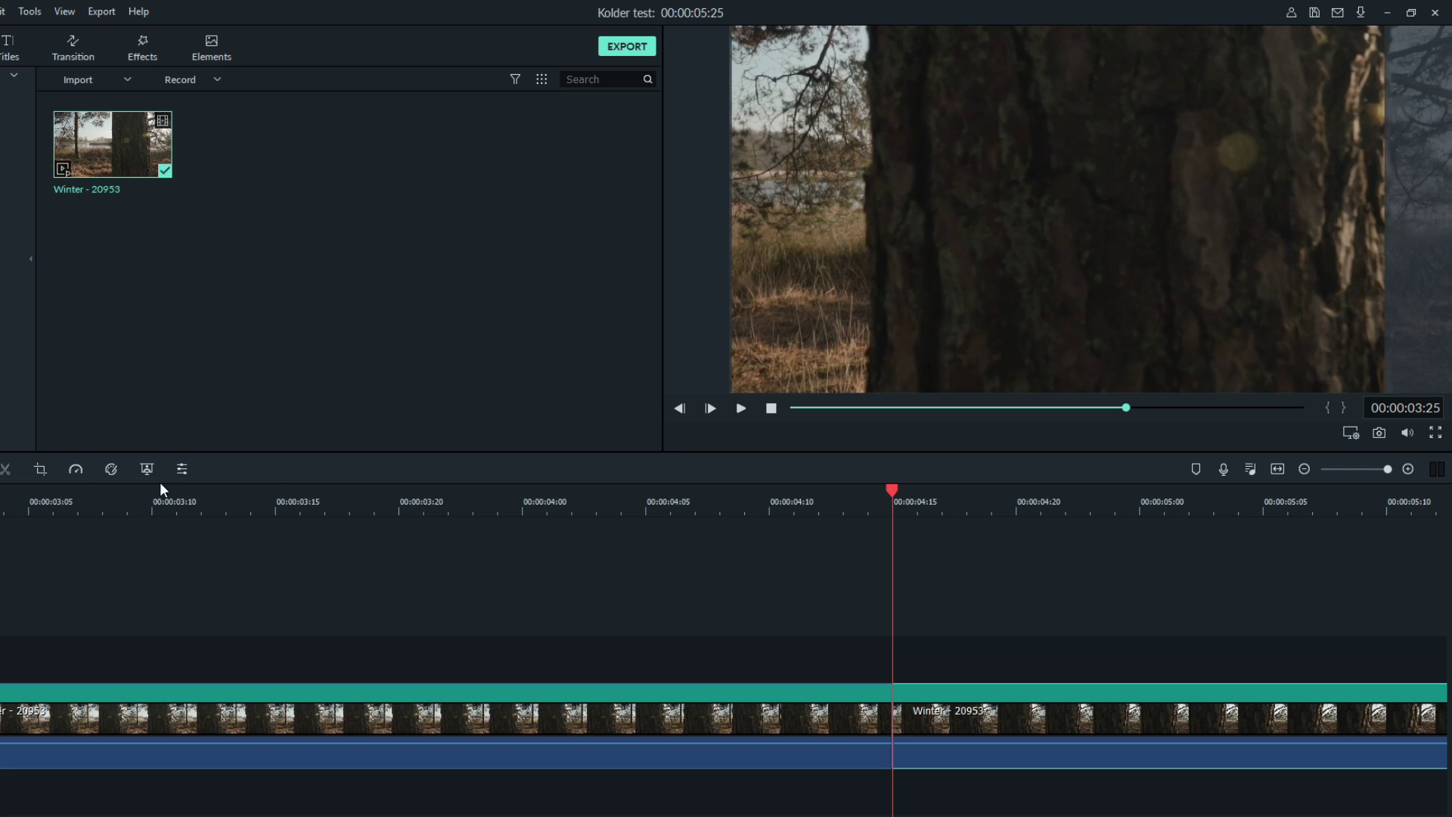
Step: Split the Winter clip at every frame from about 4:14 onward, then show the Sample Colors clips
{"action": "key", "text": "Right"}
{"action": "left_click", "coordinate": [6, 469]}
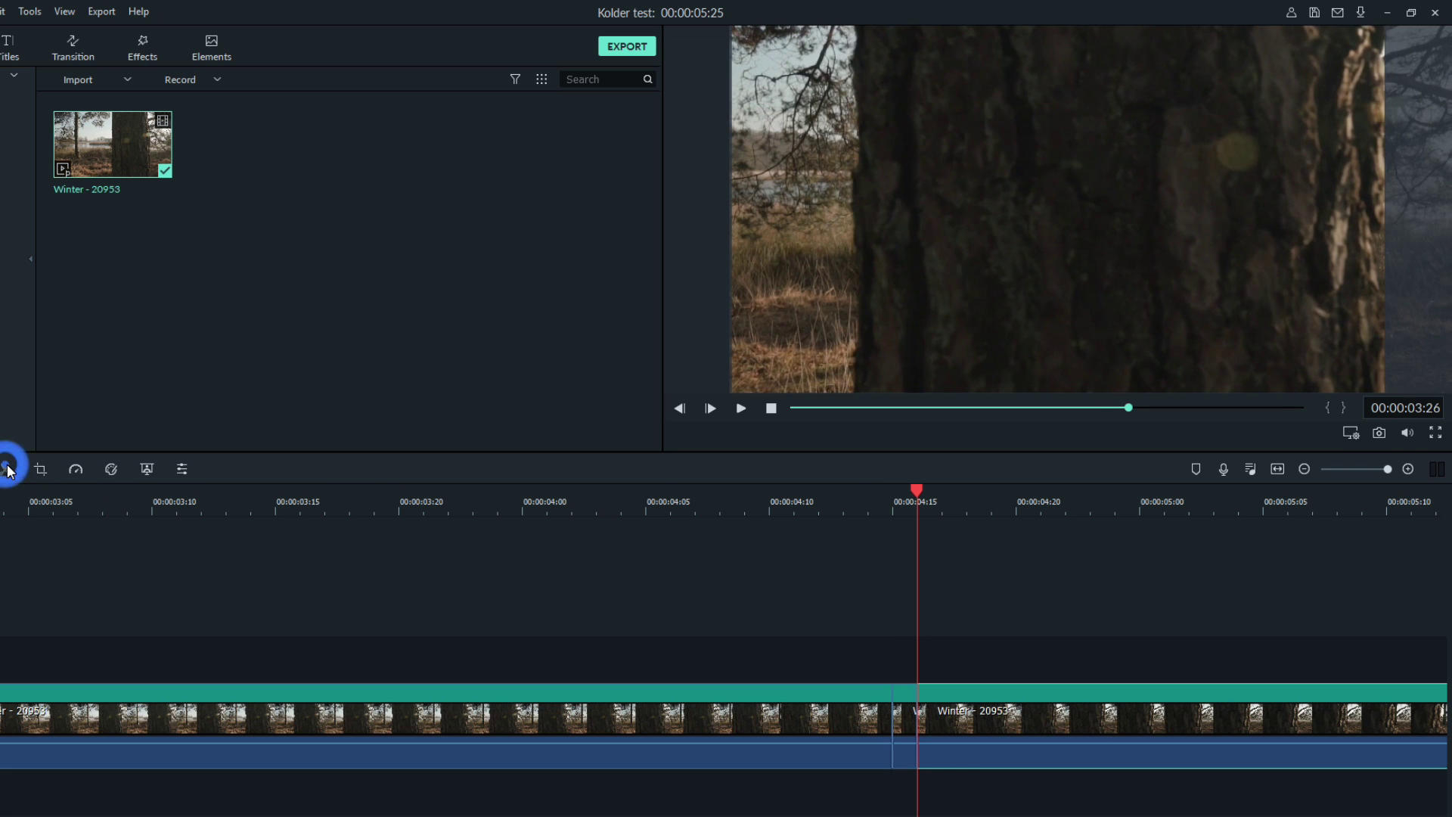
{"action": "key", "text": "Right"}
{"action": "key", "text": "Right"}
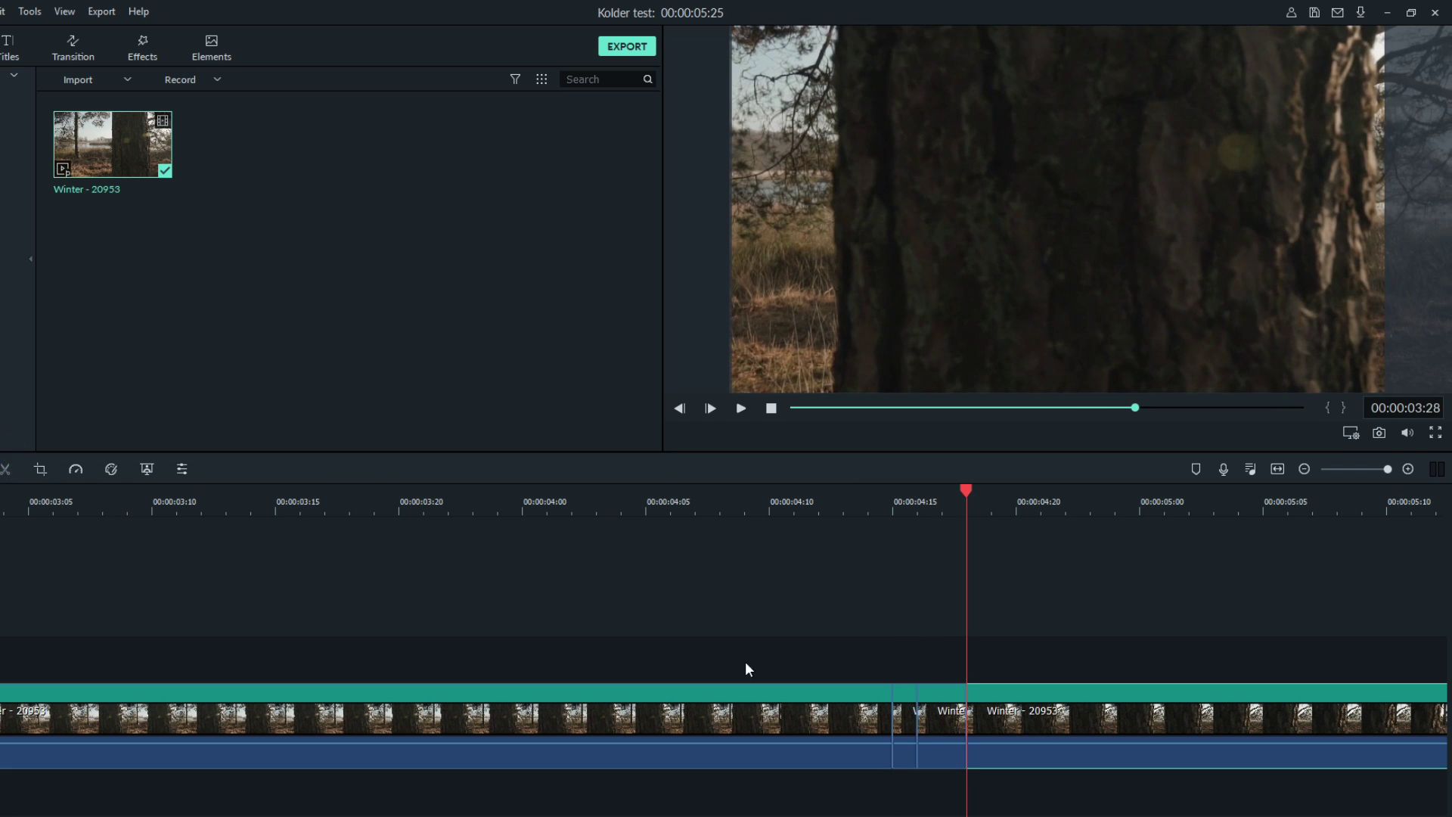
{"action": "key", "text": "Right"}
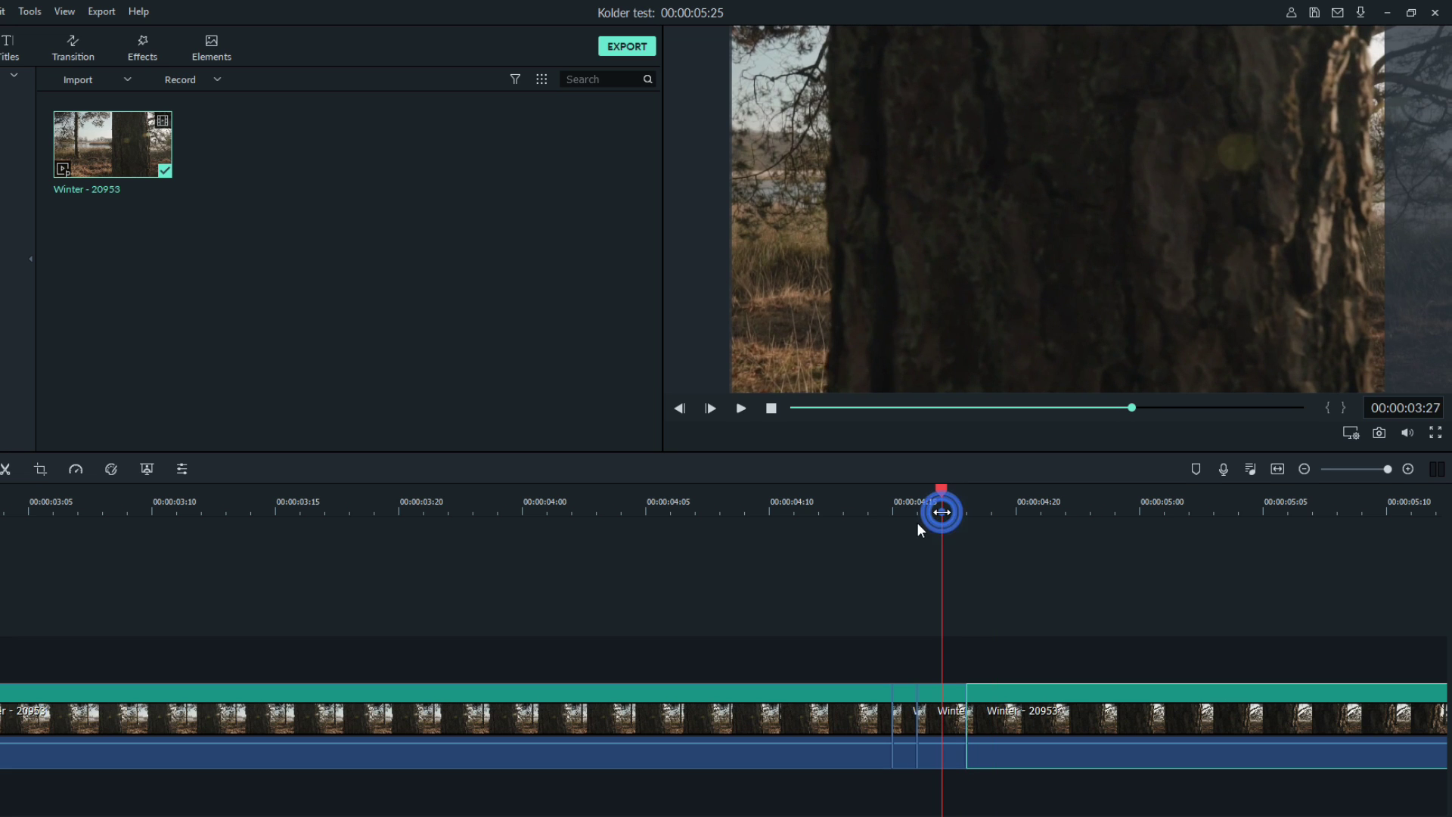
{"action": "key", "text": "Right"}
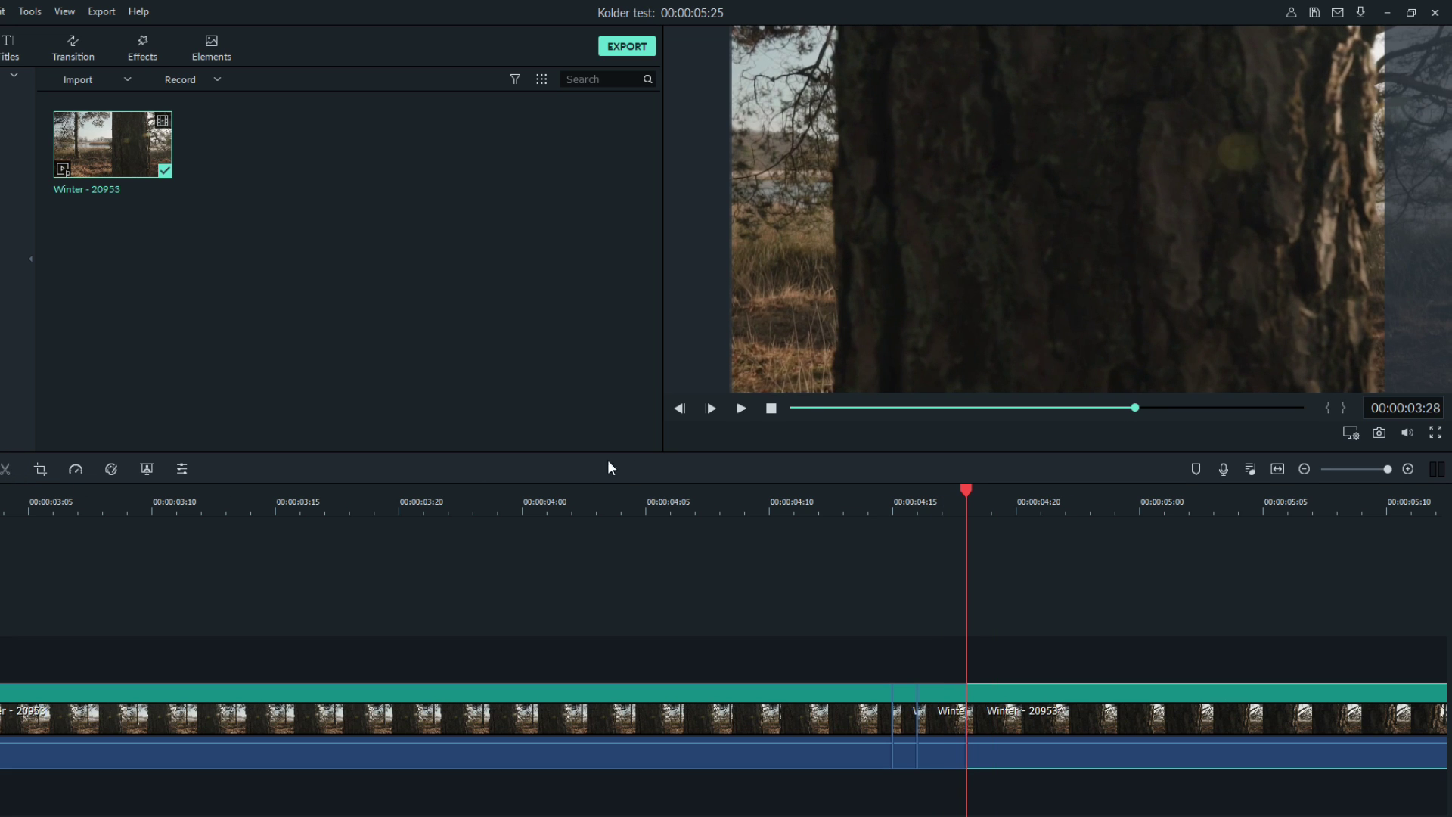
{"action": "left_click", "coordinate": [7, 470]}
{"action": "left_click", "coordinate": [988, 511]}
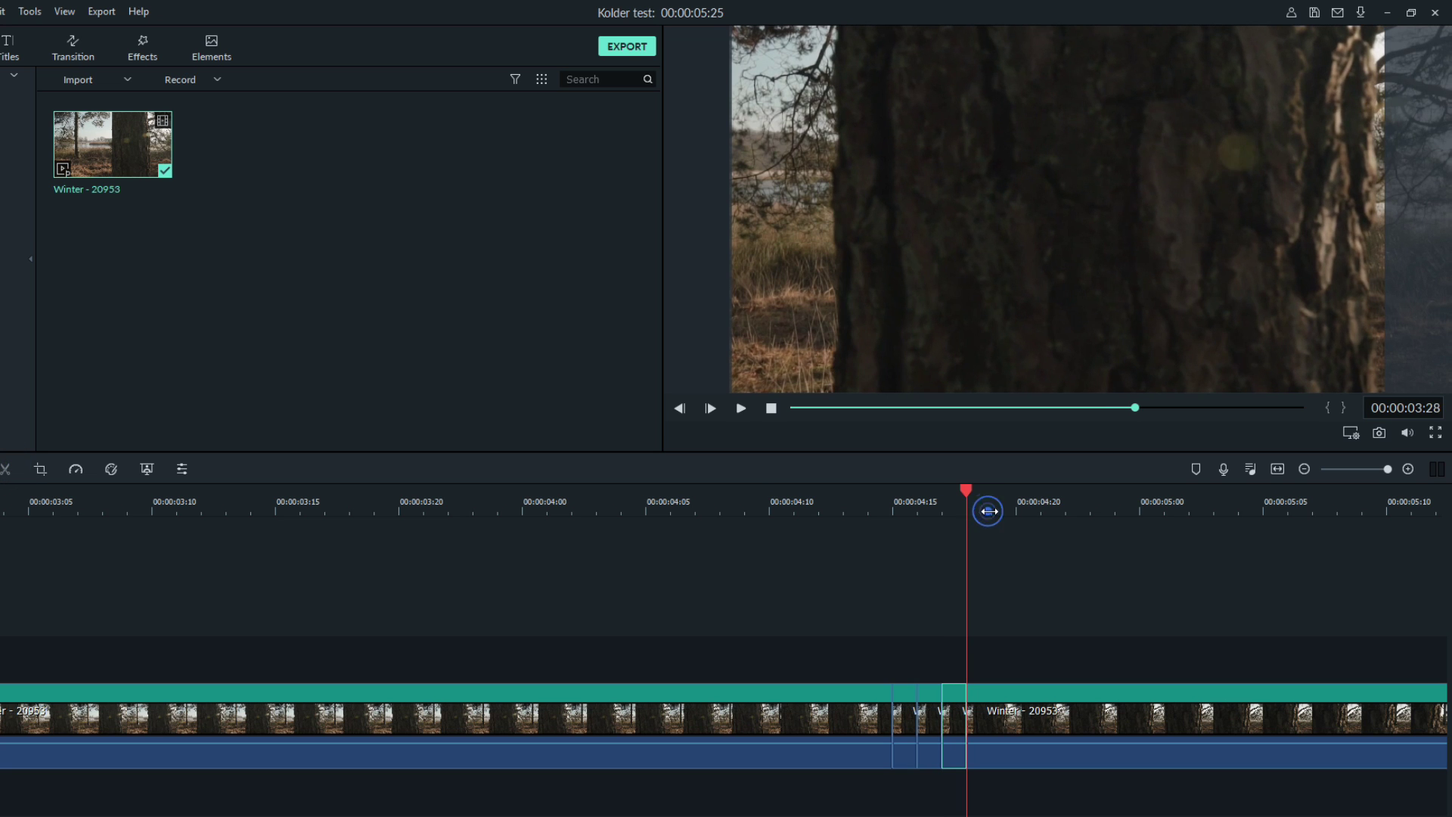
{"action": "left_click", "coordinate": [996, 512]}
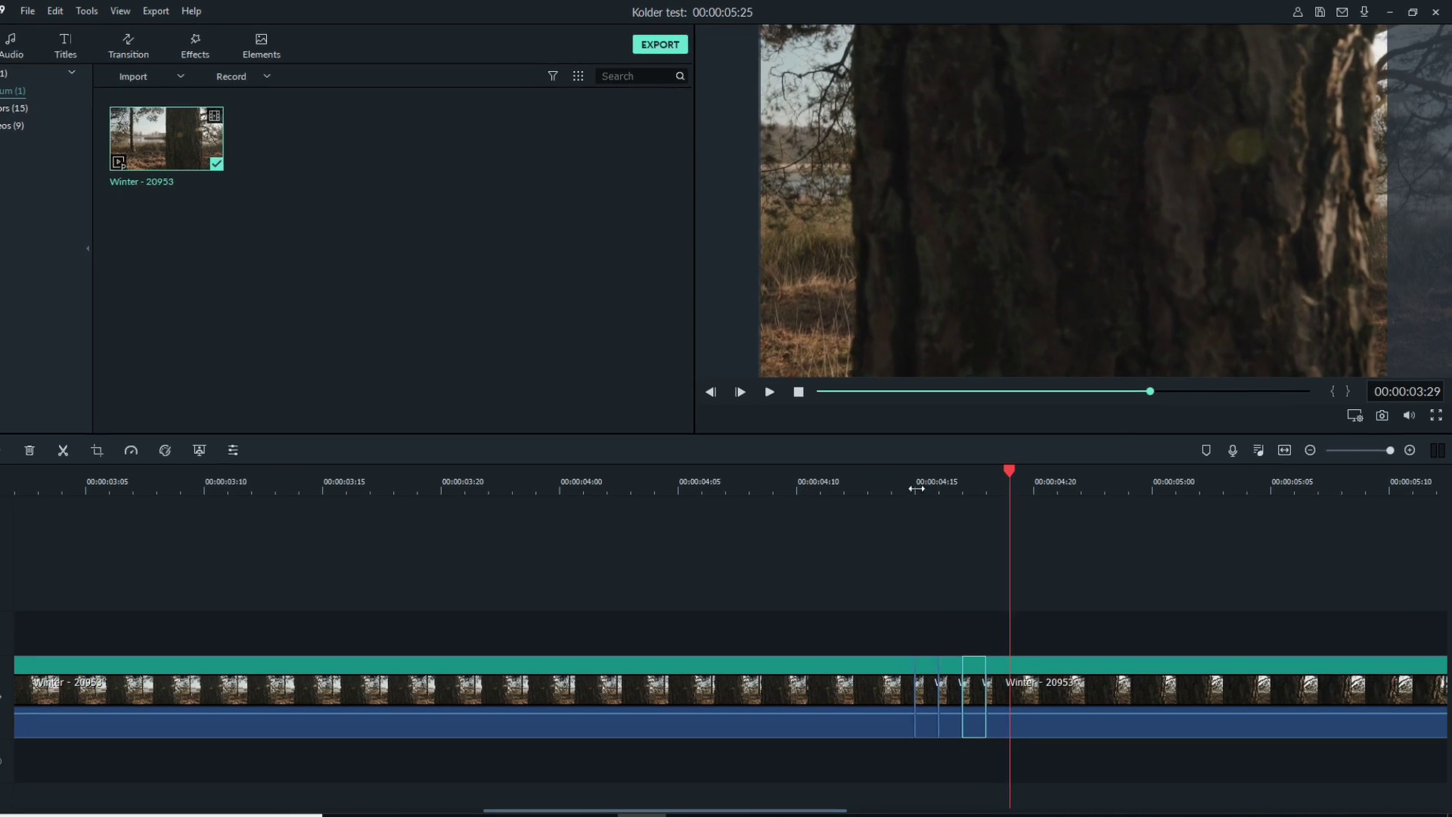
{"action": "left_click", "coordinate": [123, 431]}
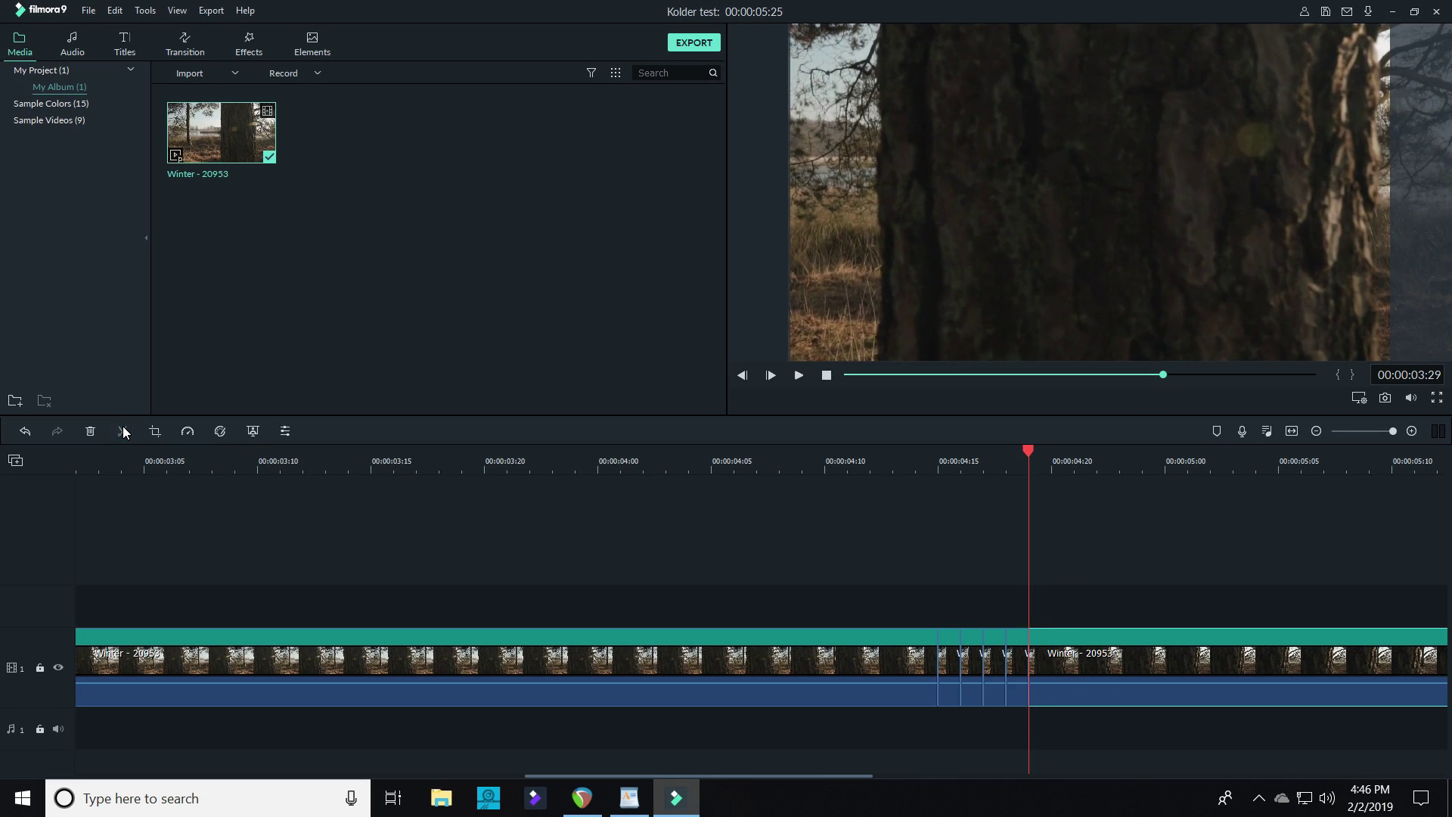
{"action": "key", "text": "Right"}
{"action": "key", "text": "Right"}
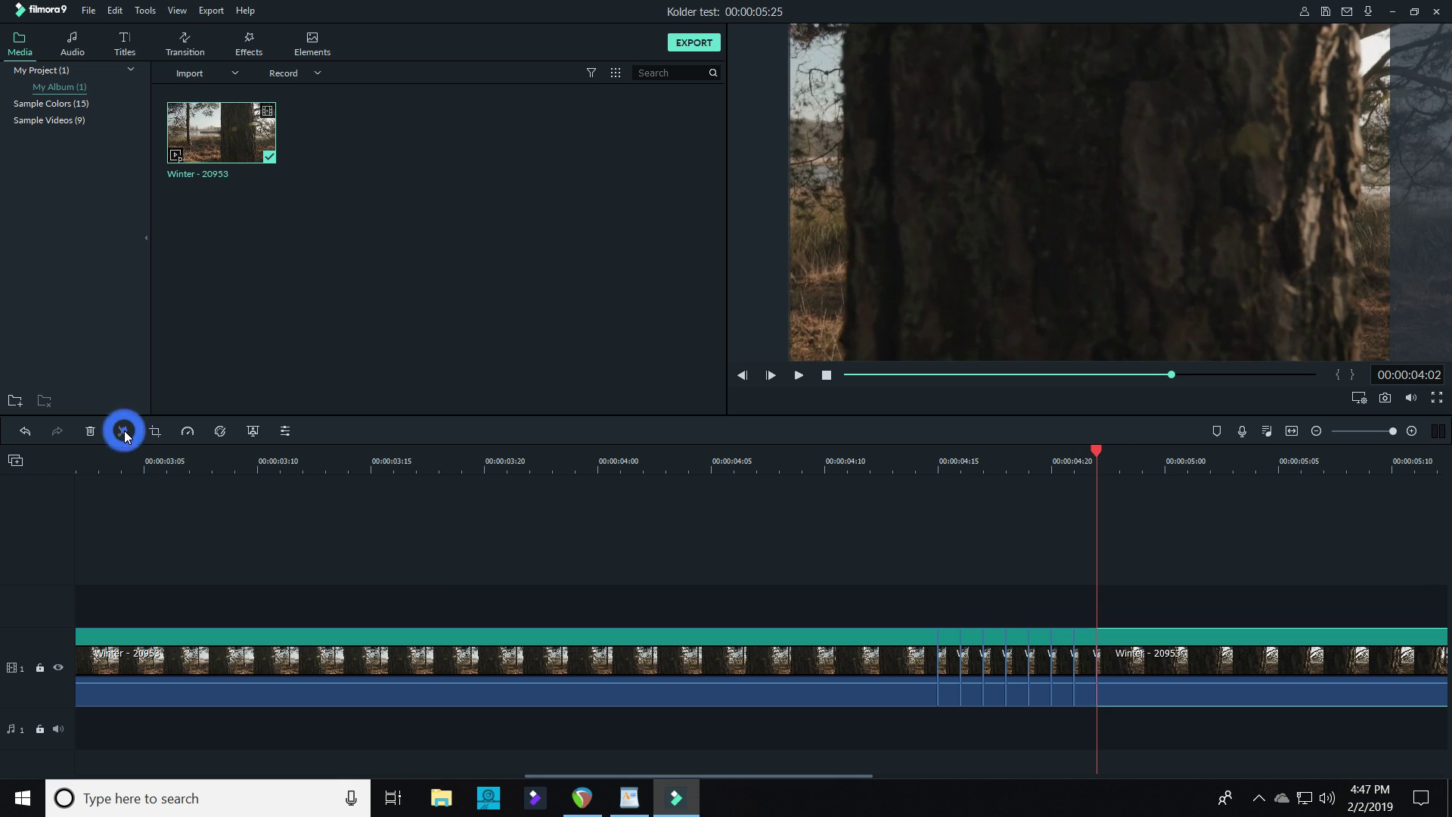
{"action": "left_click", "coordinate": [124, 431]}
{"action": "key", "text": "Right"}
{"action": "key", "text": "Right"}
{"action": "left_click", "coordinate": [124, 431]}
{"action": "key", "text": "Right"}
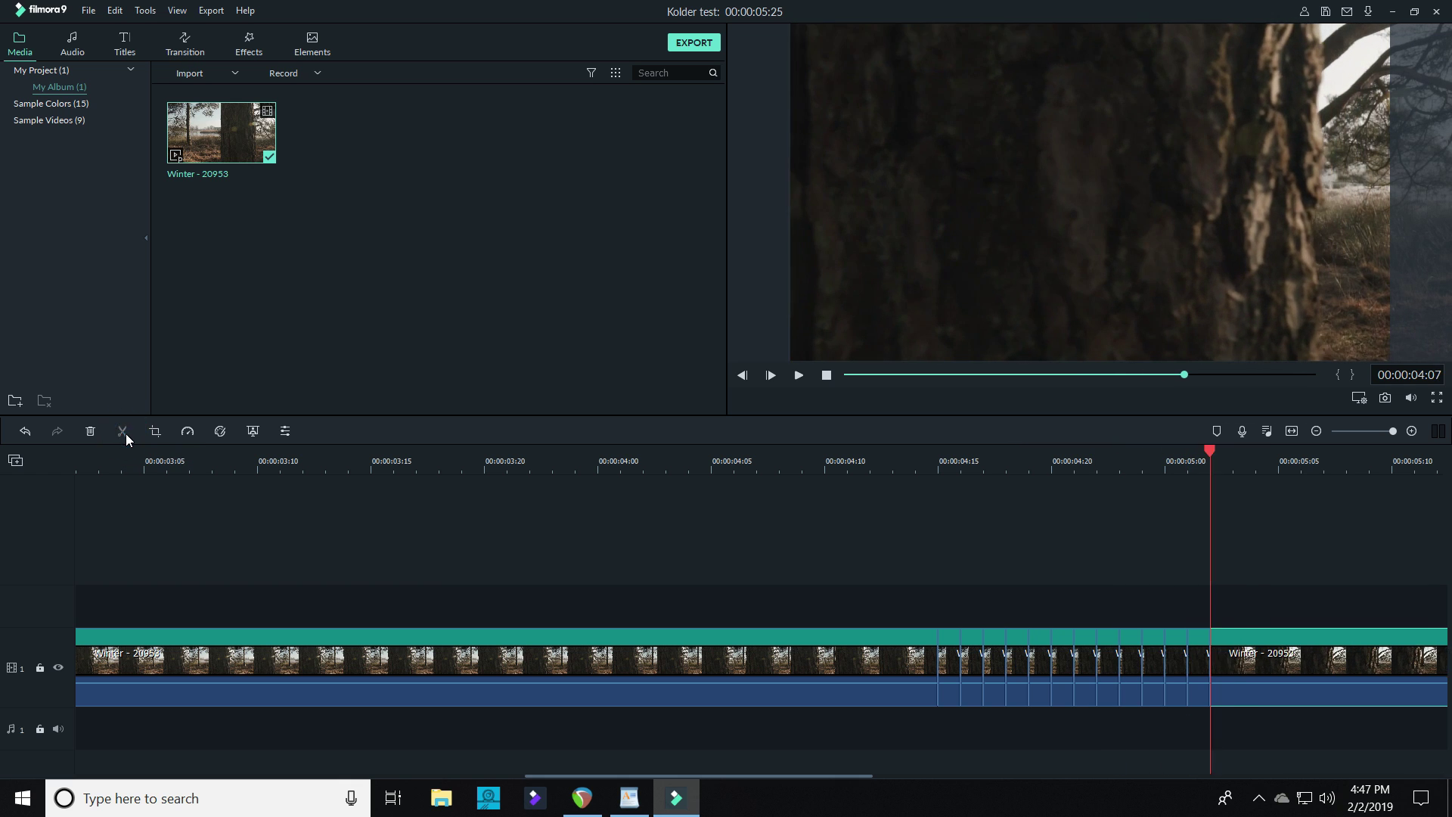
{"action": "key", "text": "Right"}
{"action": "left_click", "coordinate": [124, 431]}
{"action": "key", "text": "Right"}
{"action": "left_click", "coordinate": [122, 431]}
{"action": "key", "text": "Right"}
{"action": "key", "text": "Right"}
{"action": "left_click", "coordinate": [122, 431]}
{"action": "key", "text": "Right"}
{"action": "left_click", "coordinate": [123, 431]}
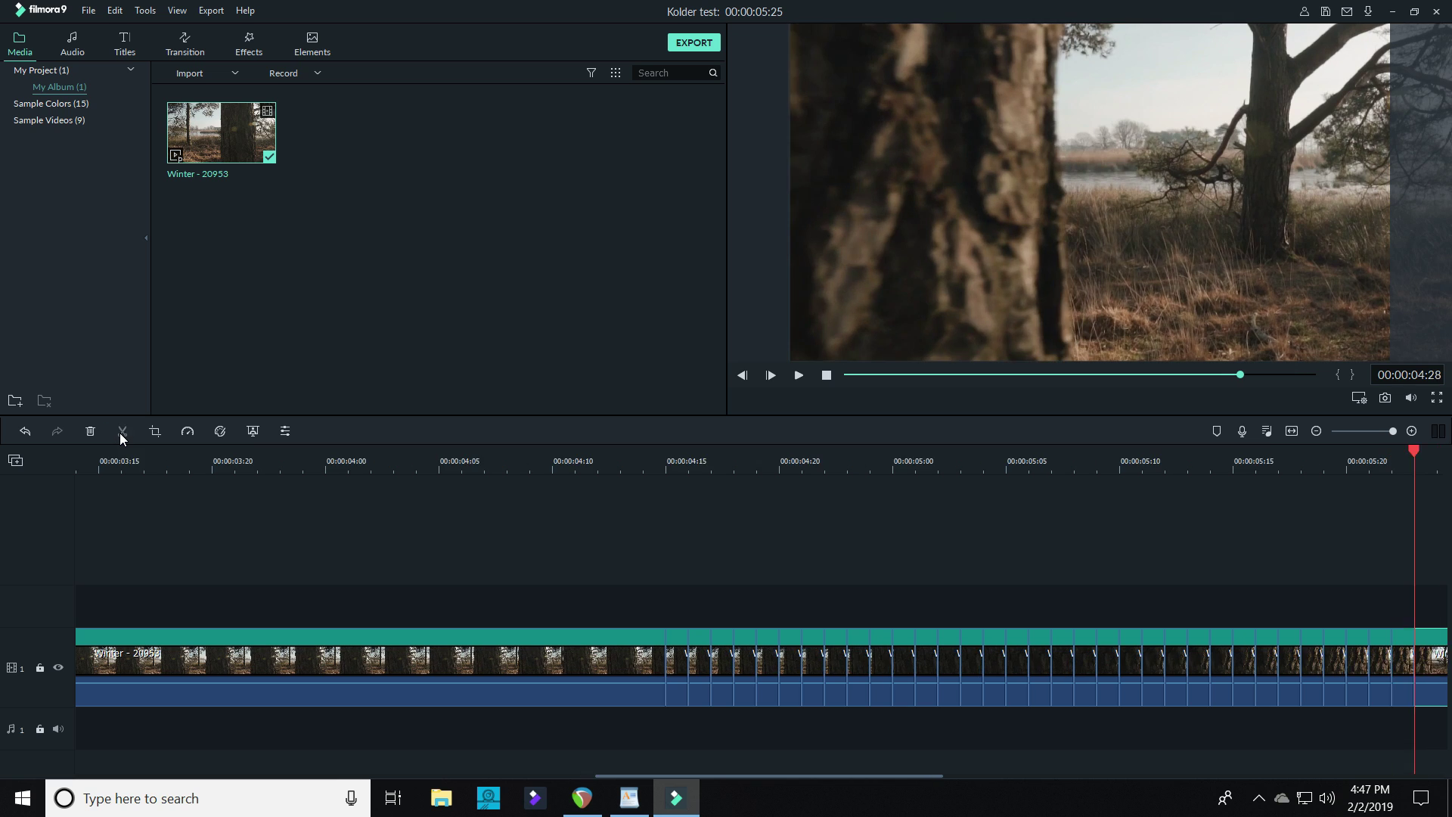
{"action": "key", "text": "Right"}
{"action": "key", "text": "Right"}
{"action": "left_click", "coordinate": [123, 431]}
{"action": "key", "text": "Right"}
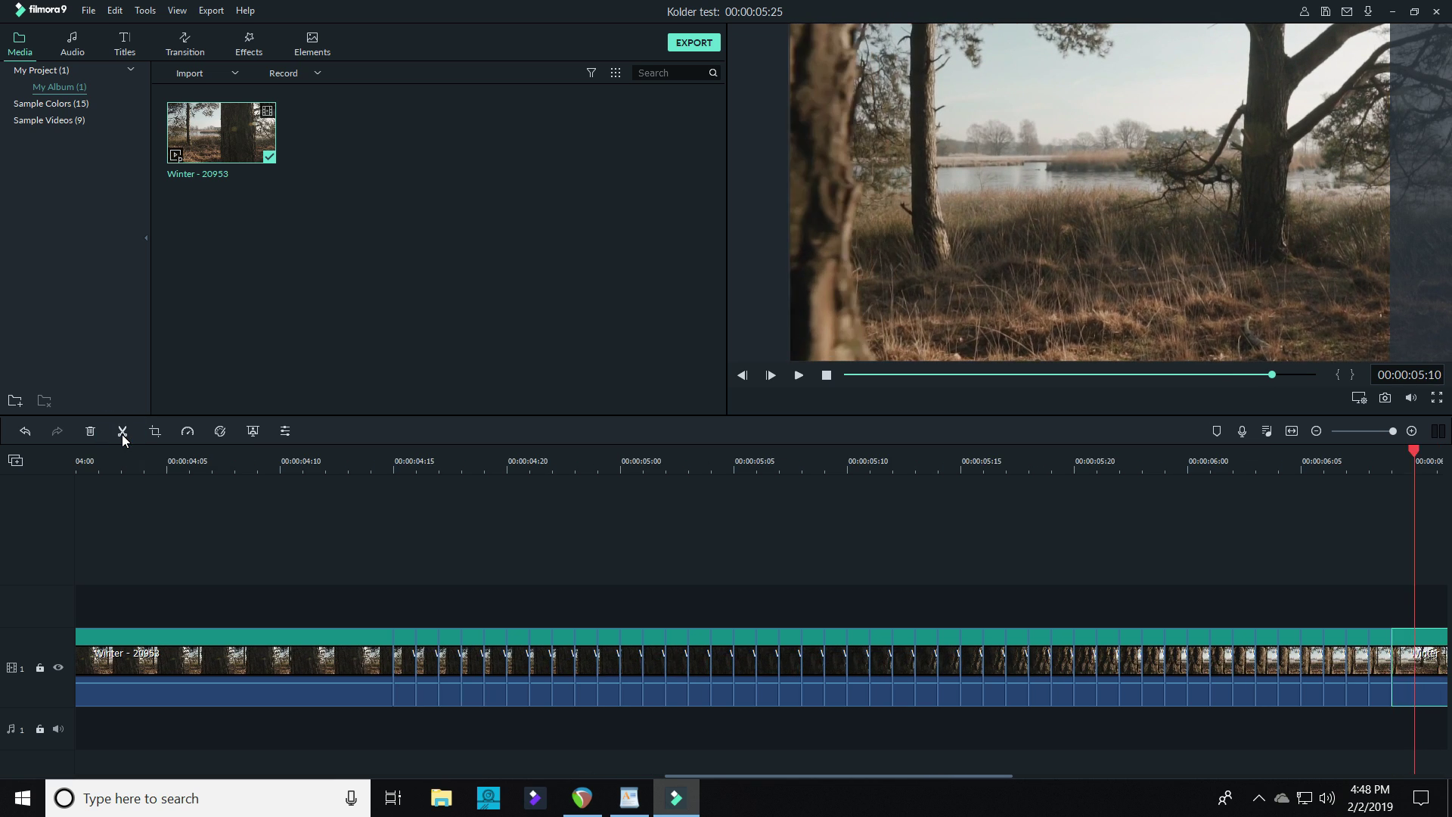
{"action": "key", "text": "Right"}
{"action": "left_click", "coordinate": [123, 431]}
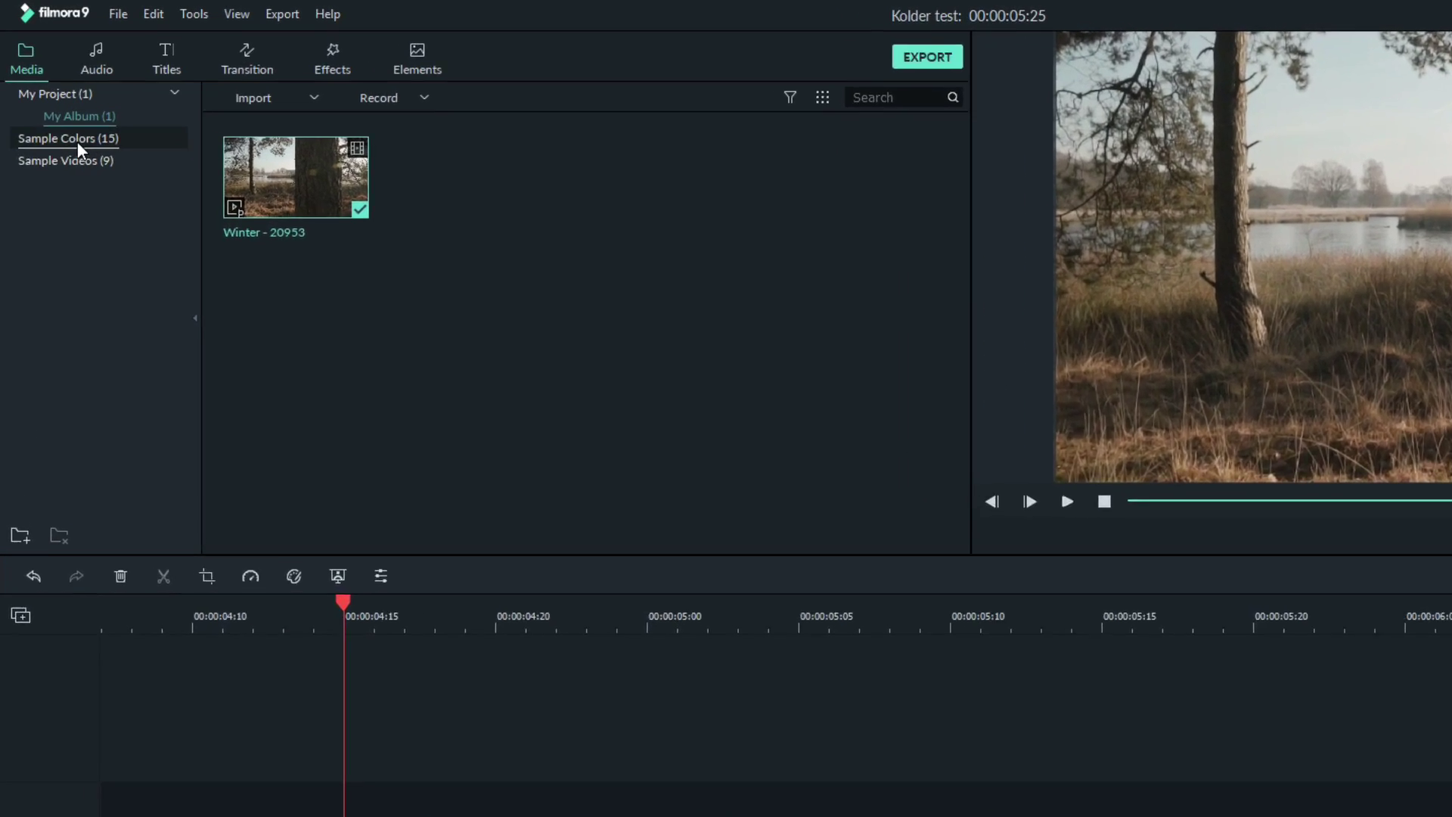
{"action": "left_click", "coordinate": [53, 104]}
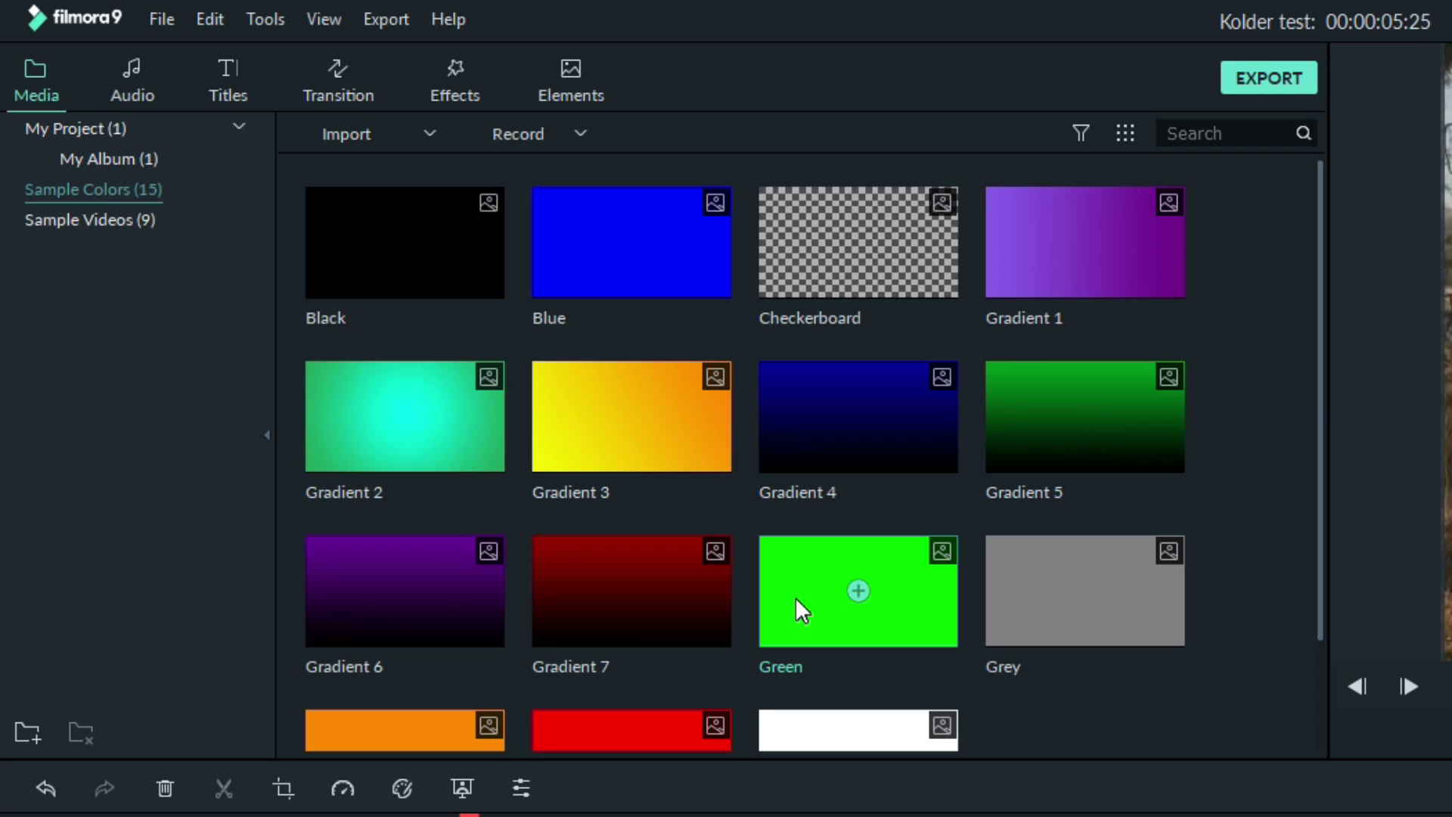
Step: Put the Green colour clip on track 2 at 4:15, split it, and lock track 1
{"action": "left_click_drag", "start_coordinate": [795, 597], "coordinate": [292, 628]}
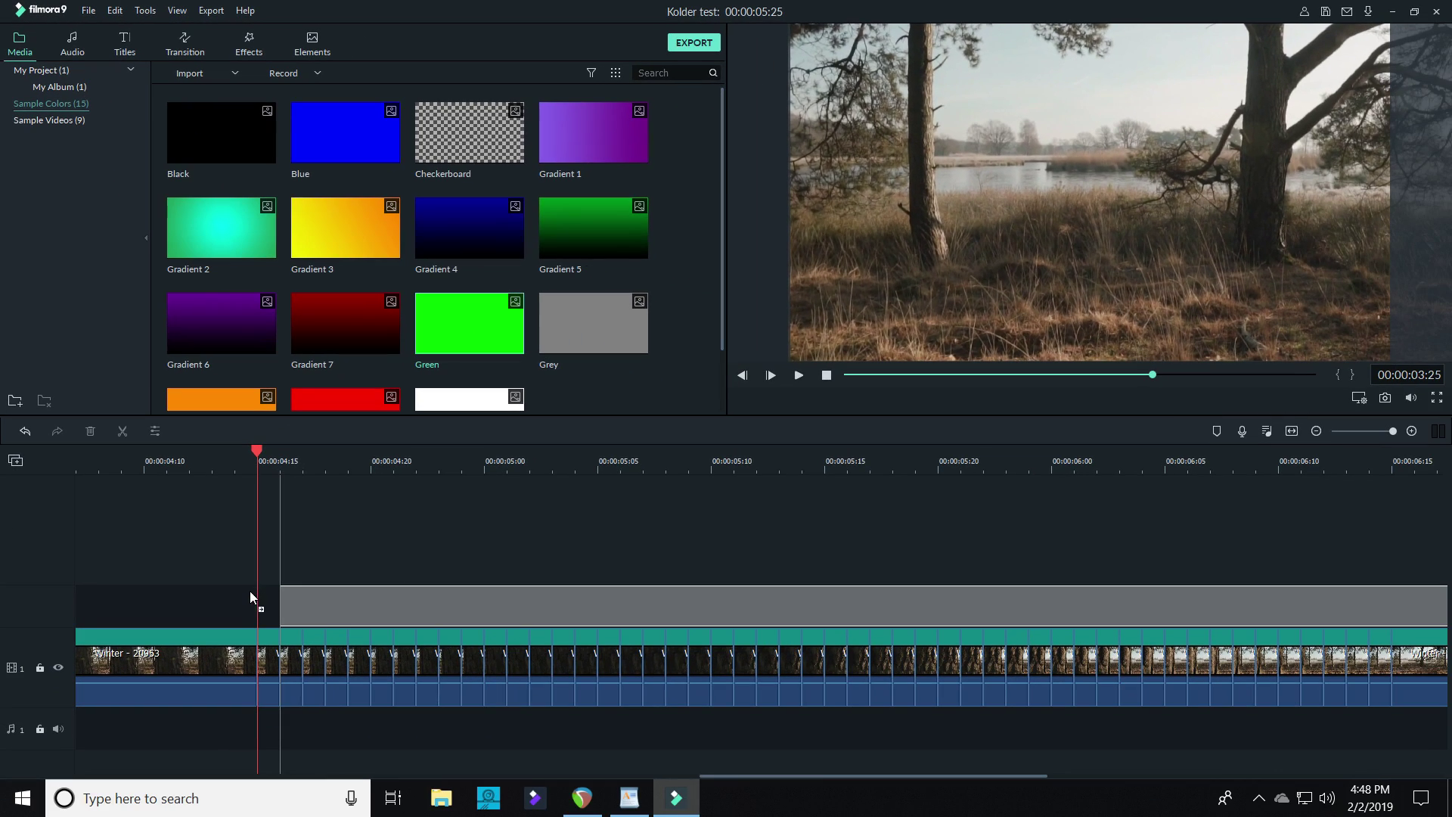
{"action": "left_click_drag", "start_coordinate": [288, 634], "coordinate": [286, 632]}
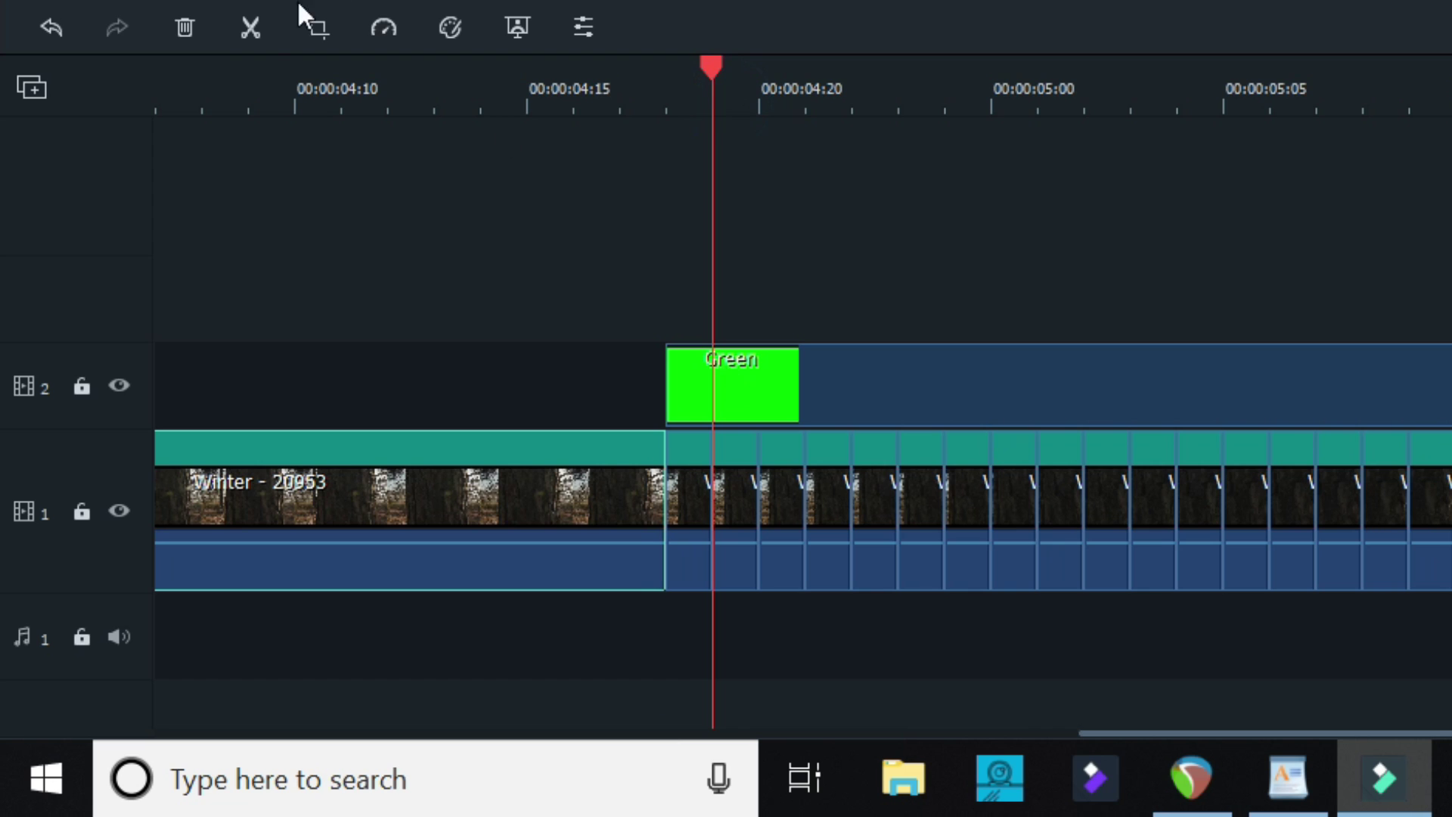
{"action": "left_click", "coordinate": [259, 24]}
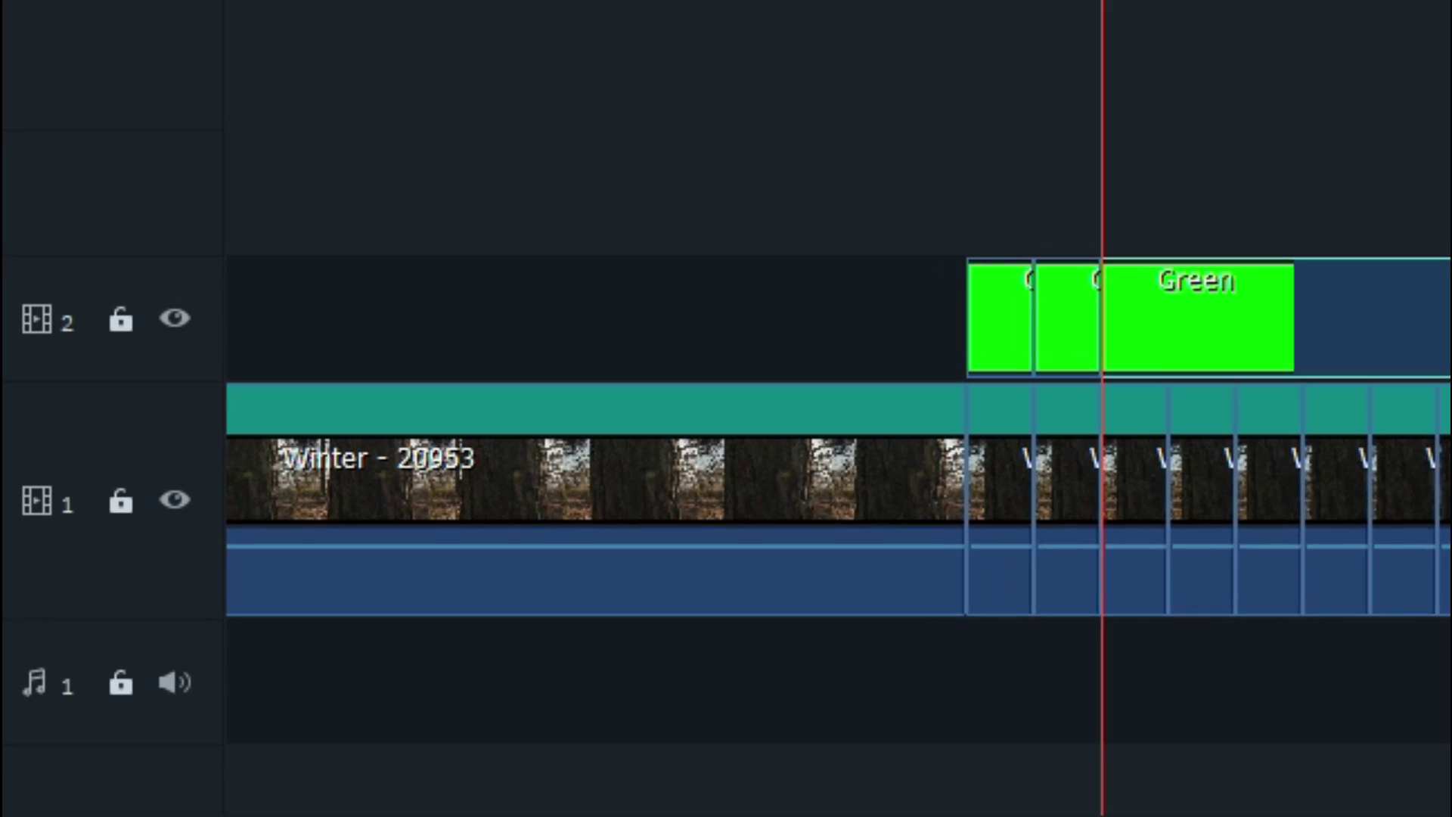
{"action": "left_click", "coordinate": [181, 484]}
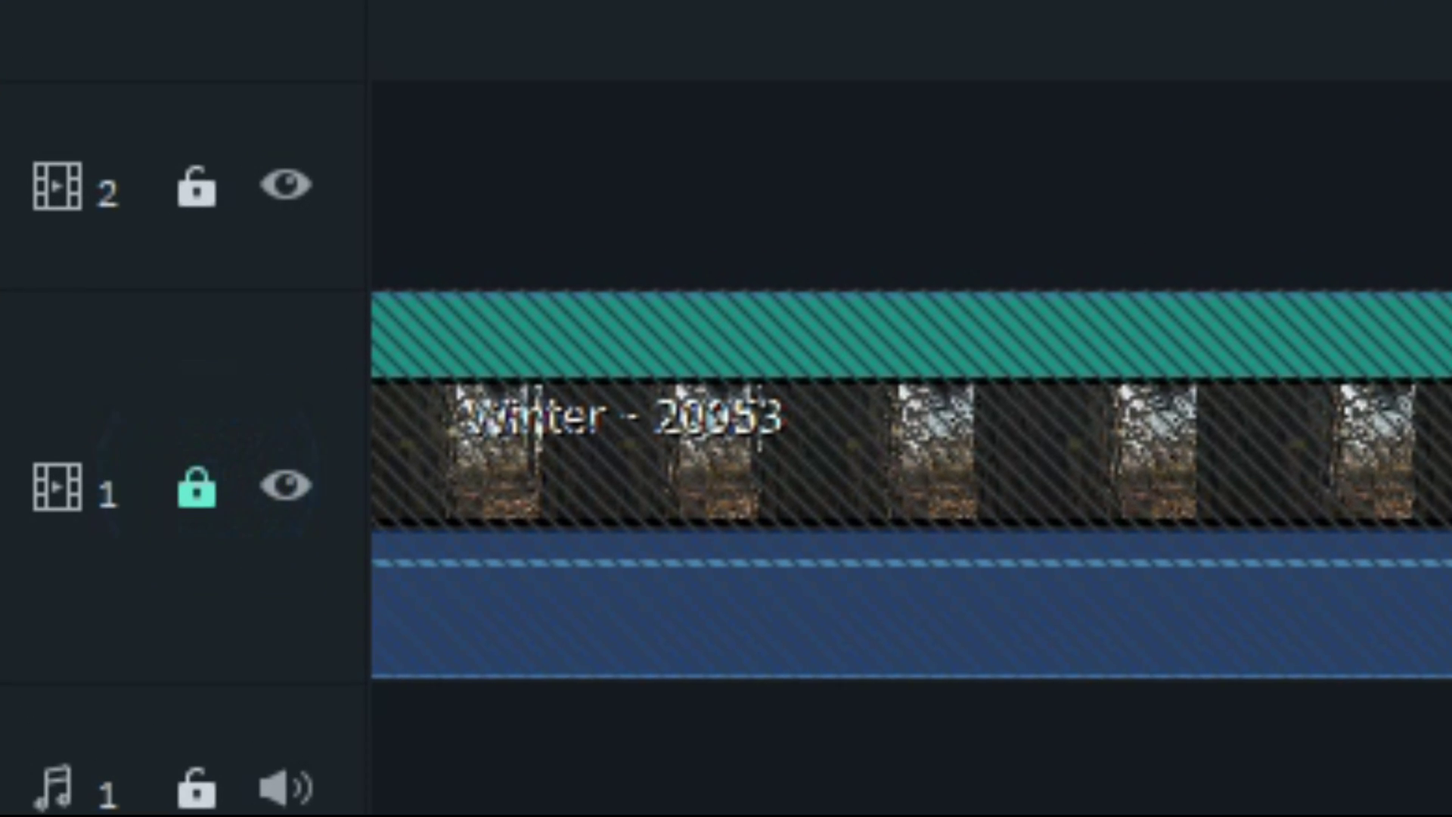
Step: Shrink the first Green clip frame to a thin strip along the right edge
{"action": "left_click", "coordinate": [273, 611]}
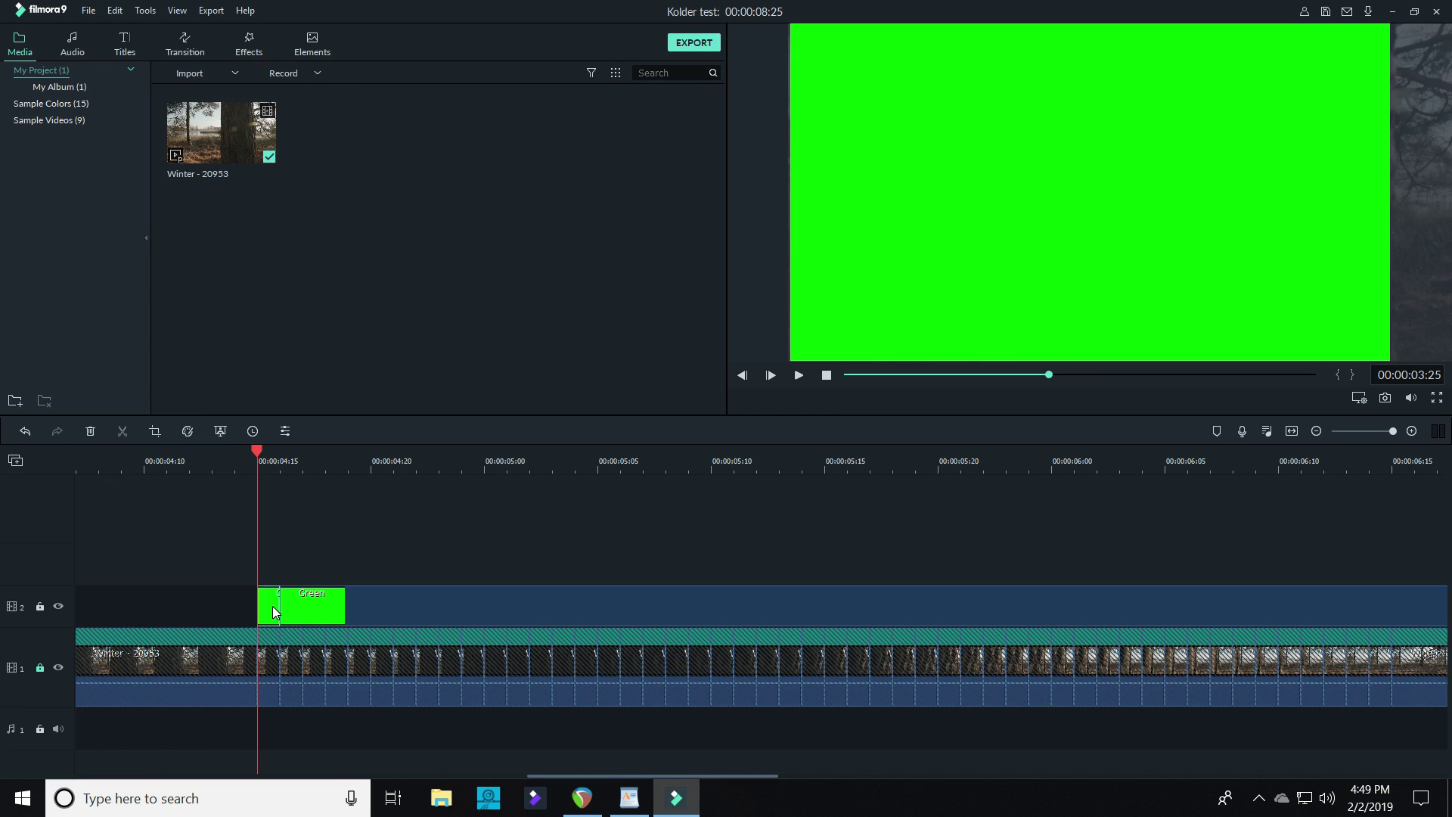
{"action": "double_click", "coordinate": [846, 213]}
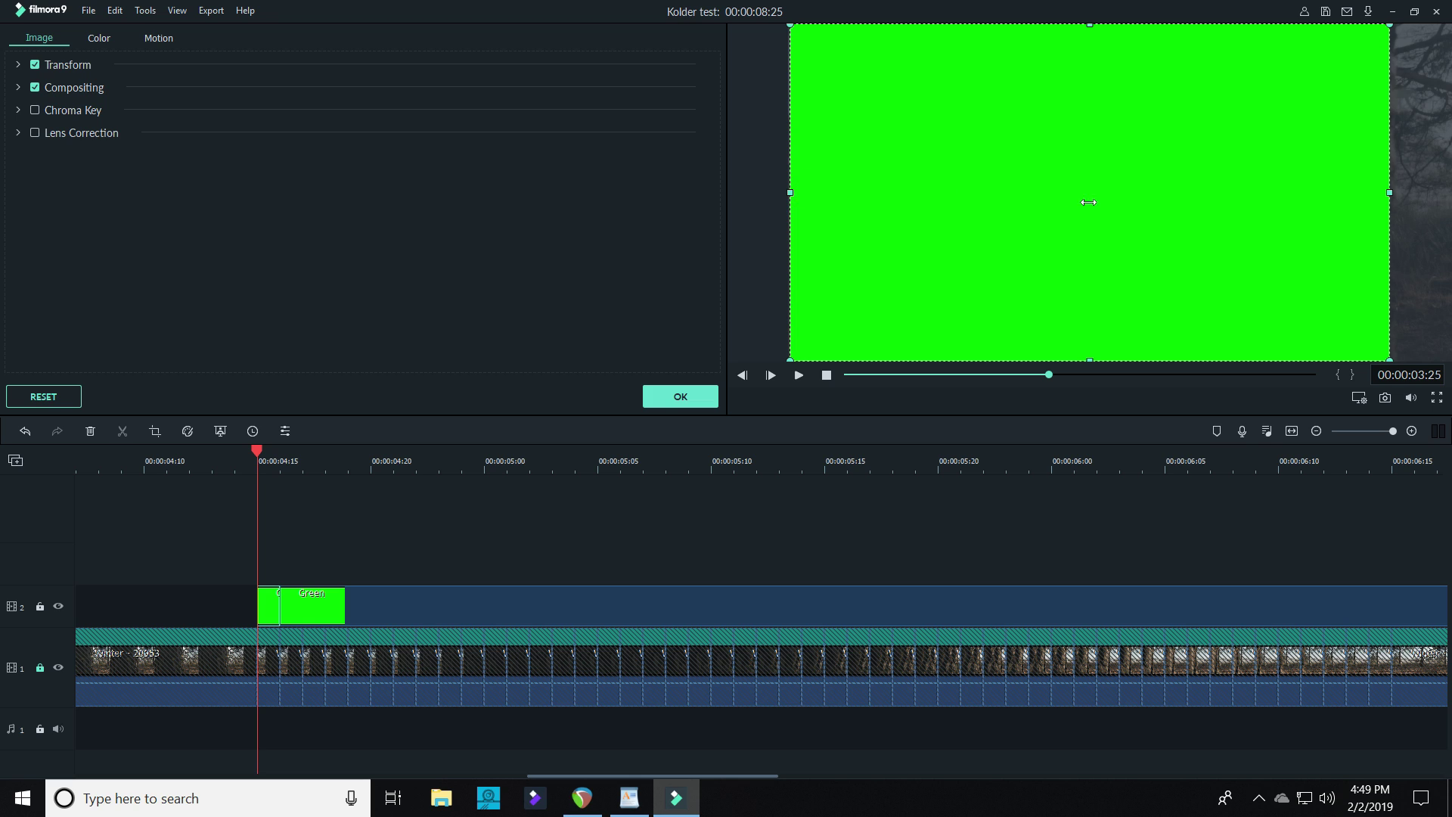
{"action": "left_click_drag", "start_coordinate": [1136, 202], "coordinate": [1384, 213]}
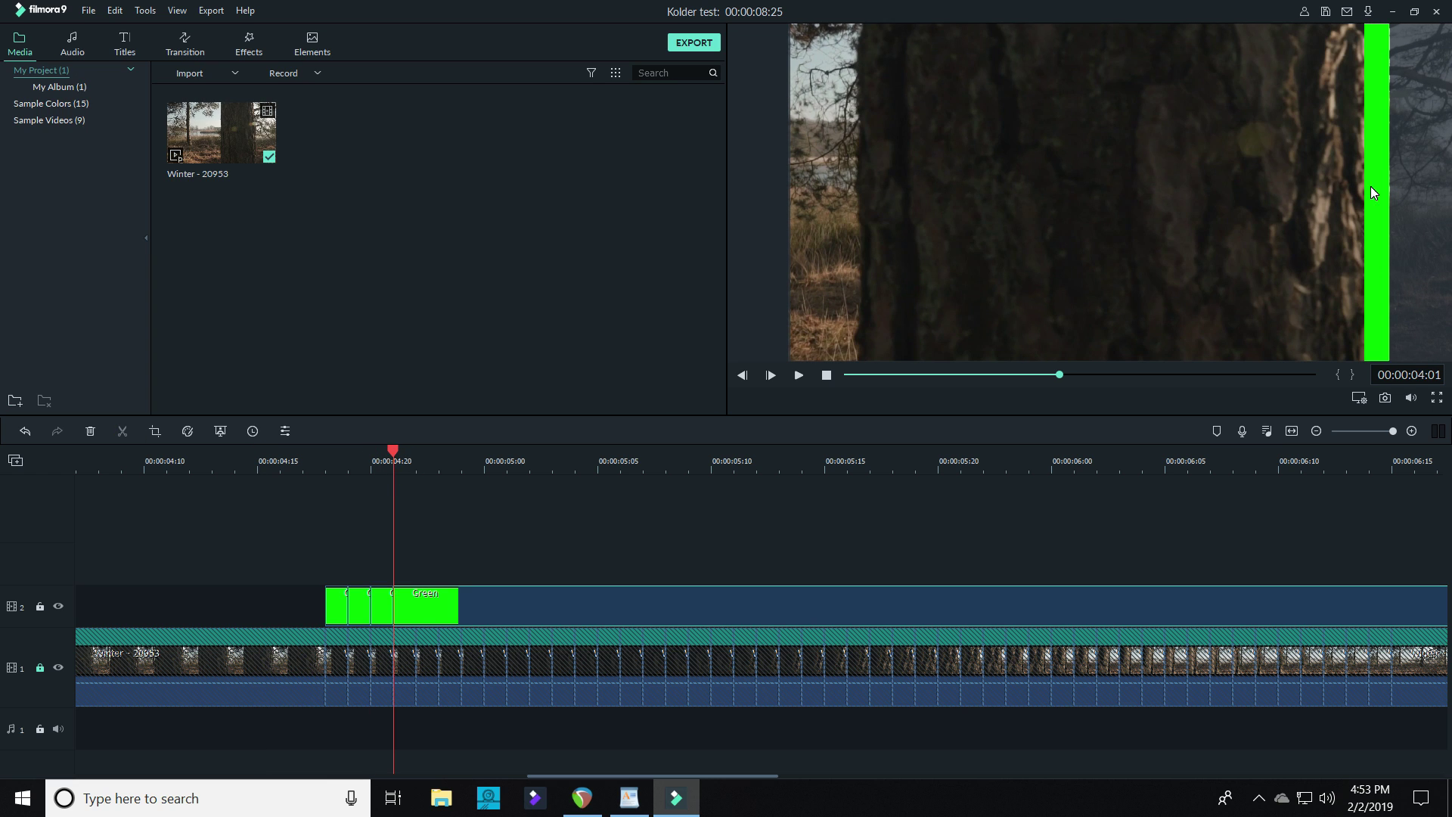
Step: Paste one-frame green segments frame by frame, widening the wipe leftward, and stretch the final one
{"action": "key", "text": "Right"}
{"action": "key", "text": "Right"}
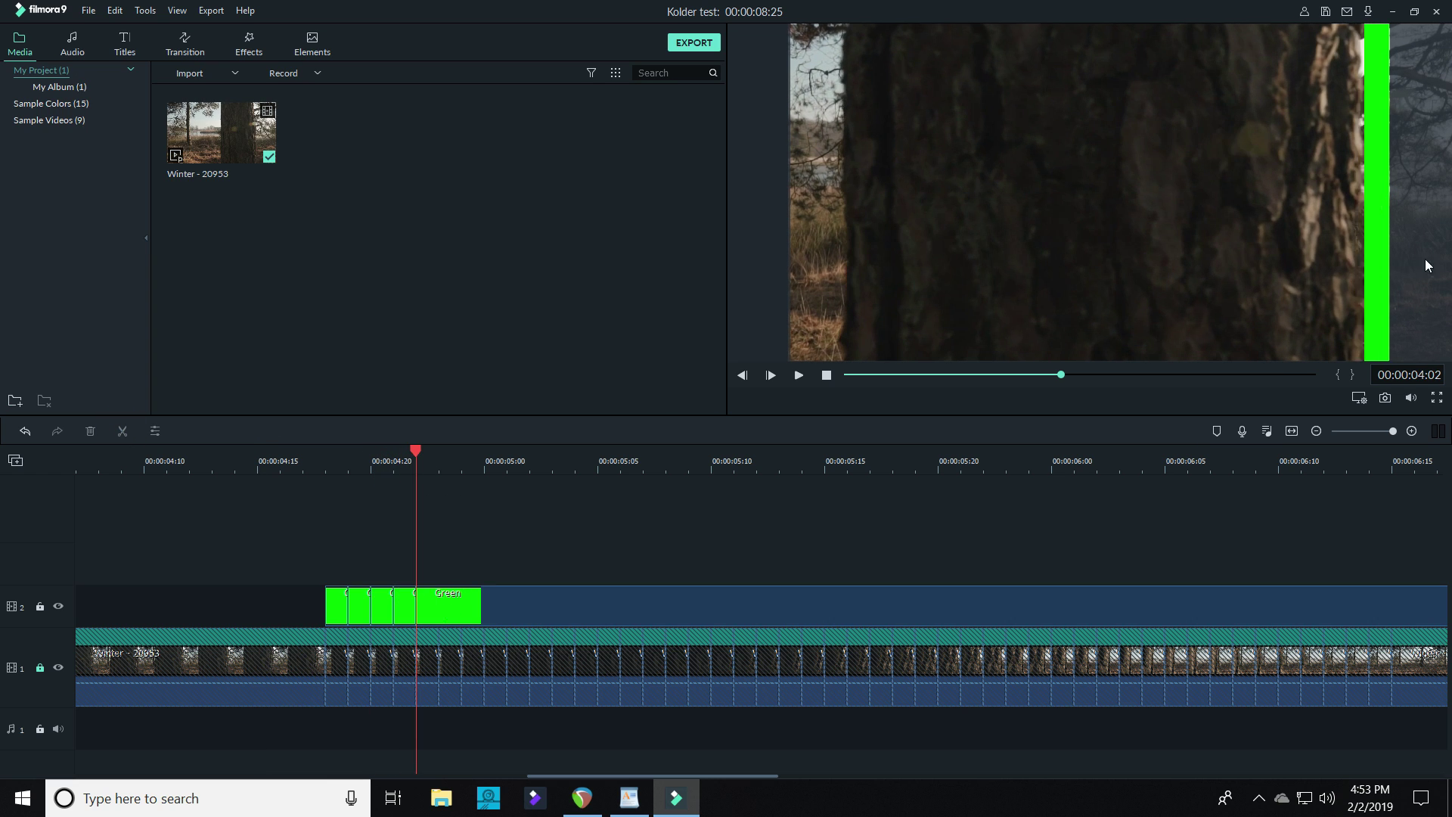
{"action": "key", "text": "ctrl+v"}
{"action": "key", "text": "ctrl+v"}
{"action": "key", "text": "Right"}
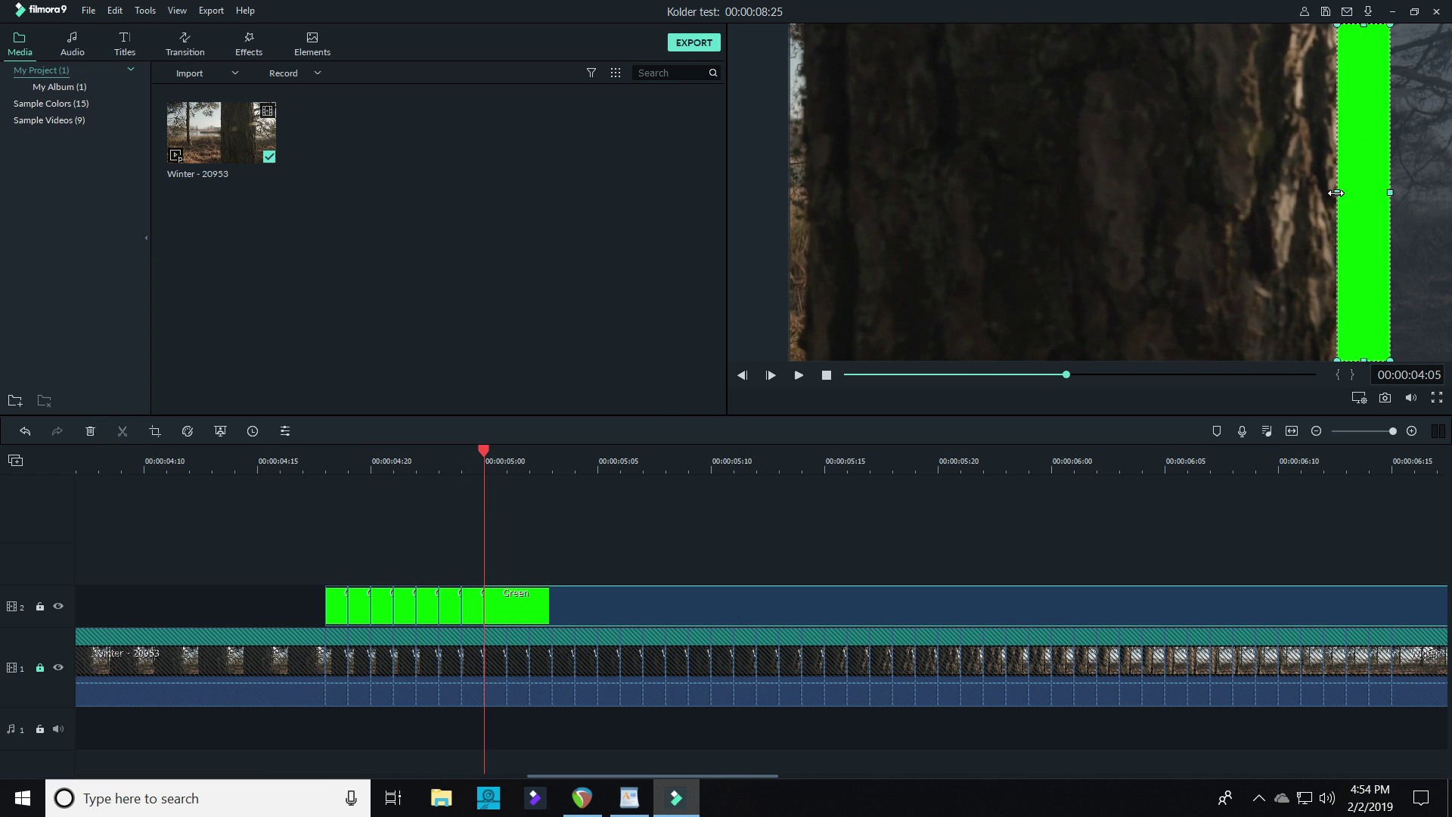
{"action": "key", "text": "ctrl+v"}
{"action": "key", "text": "Right"}
{"action": "key", "text": "ctrl+v"}
{"action": "key", "text": "Right"}
{"action": "key", "text": "Right"}
{"action": "key", "text": "ctrl+v"}
{"action": "key", "text": "ctrl+v"}
{"action": "key", "text": "Right"}
{"action": "key", "text": "Right"}
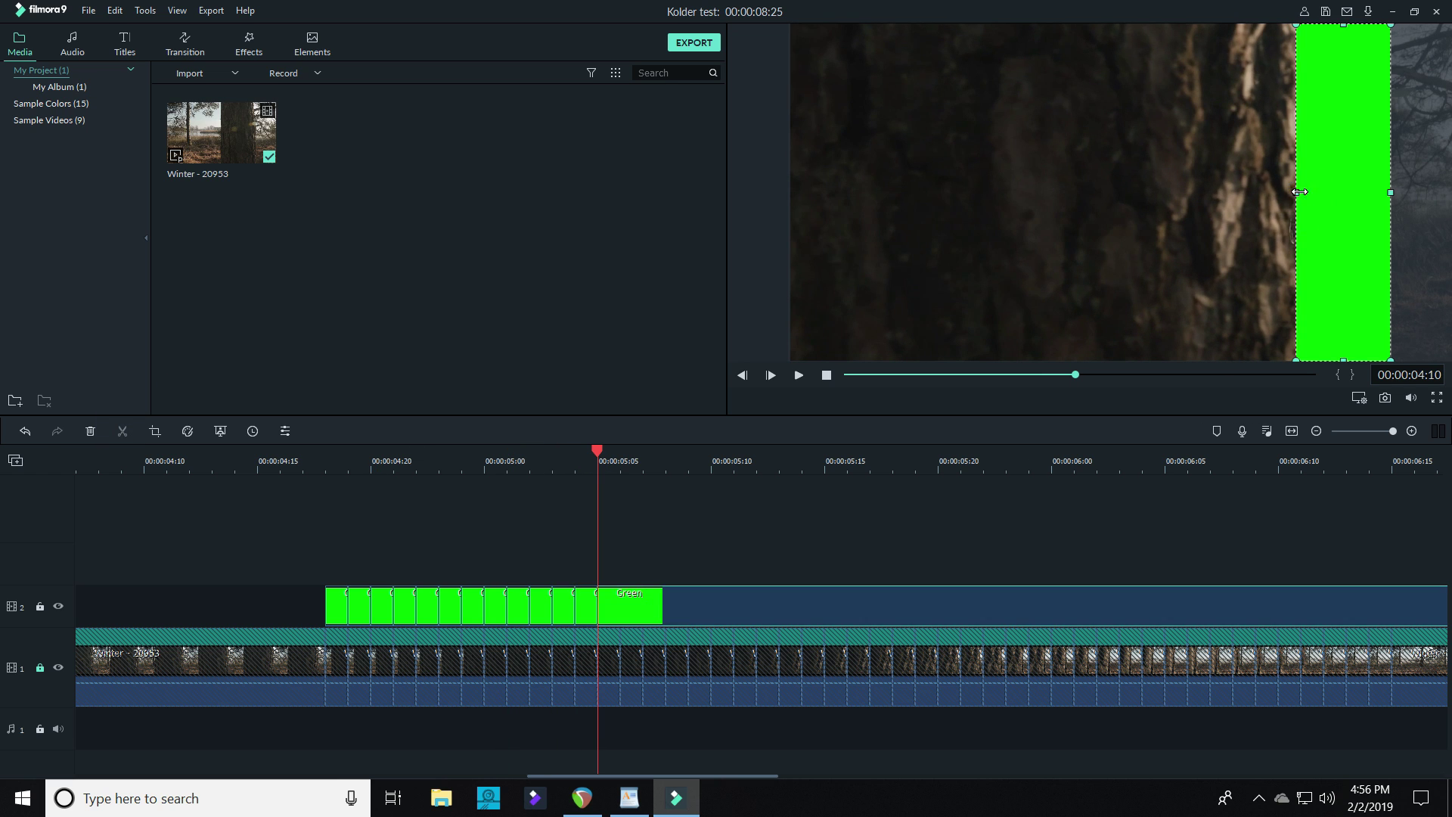
{"action": "key", "text": "ctrl+v"}
{"action": "key", "text": "Right"}
{"action": "key", "text": "ctrl+v"}
{"action": "key", "text": "Right"}
{"action": "double_click", "coordinate": [684, 600]}
{"action": "key", "text": "ctrl+v"}
{"action": "key", "text": "Right"}
{"action": "key", "text": "Right"}
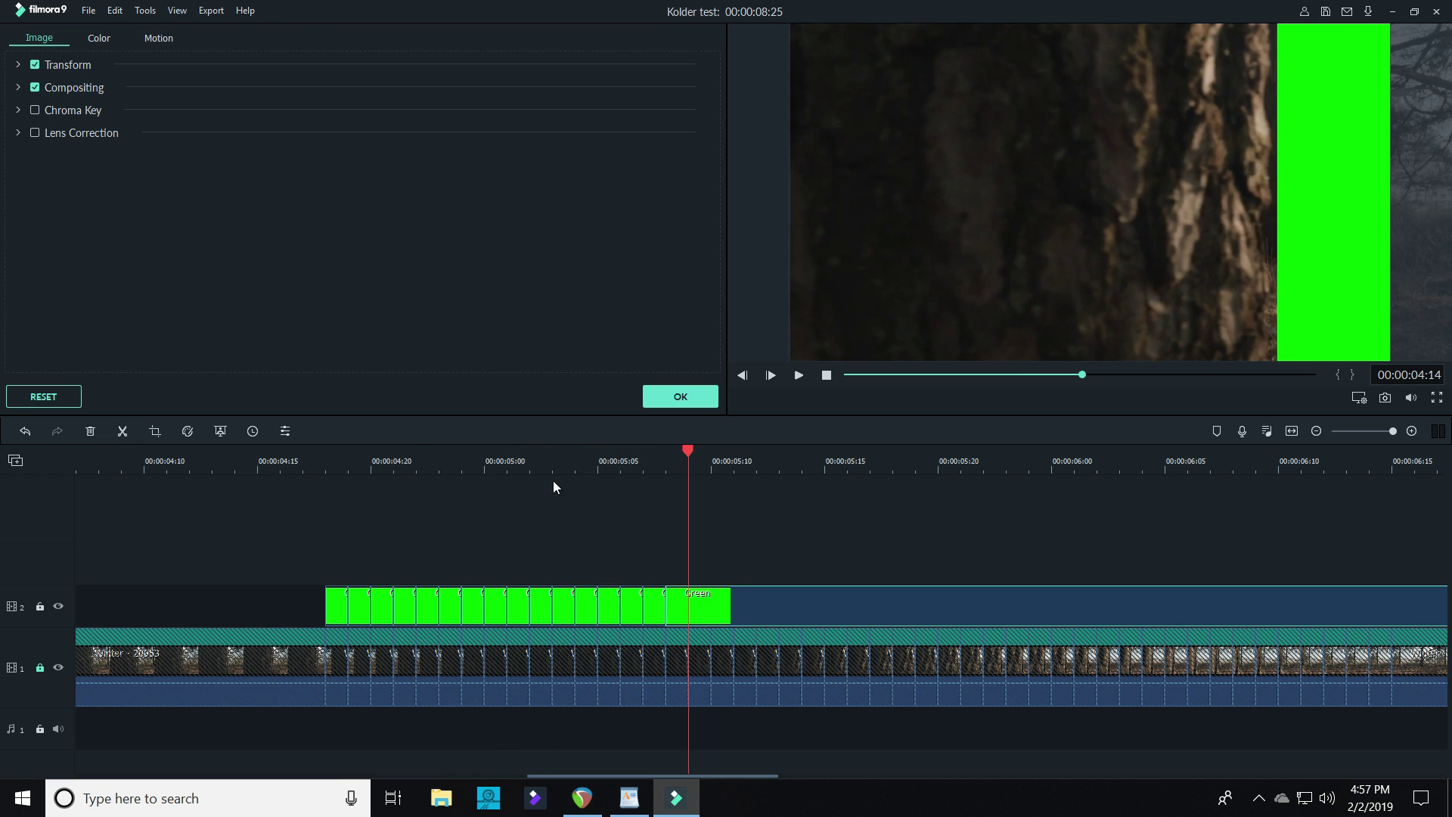
{"action": "key", "text": "ctrl+v"}
{"action": "key", "text": "Right"}
{"action": "key", "text": "ctrl+v"}
{"action": "key", "text": "Right"}
{"action": "key", "text": "ctrl+v"}
{"action": "key", "text": "Right"}
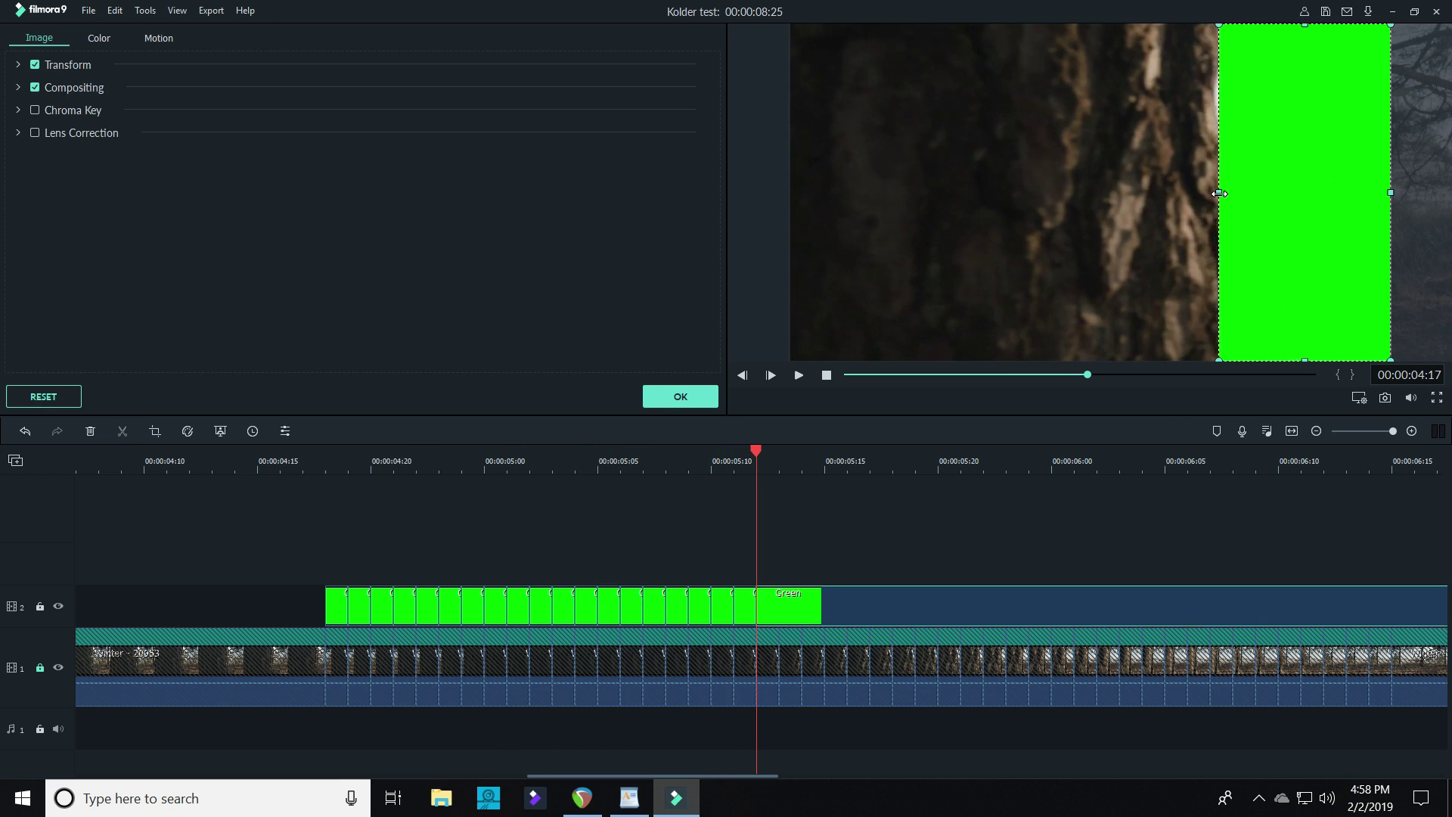
{"action": "key", "text": "ctrl+v"}
{"action": "key", "text": "Right"}
{"action": "key", "text": "ctrl+v"}
{"action": "key", "text": "Right"}
{"action": "key", "text": "ctrl+v"}
{"action": "key", "text": "Right"}
{"action": "key", "text": "ctrl+v"}
{"action": "key", "text": "Right"}
{"action": "key", "text": "ctrl+v"}
{"action": "key", "text": "Right"}
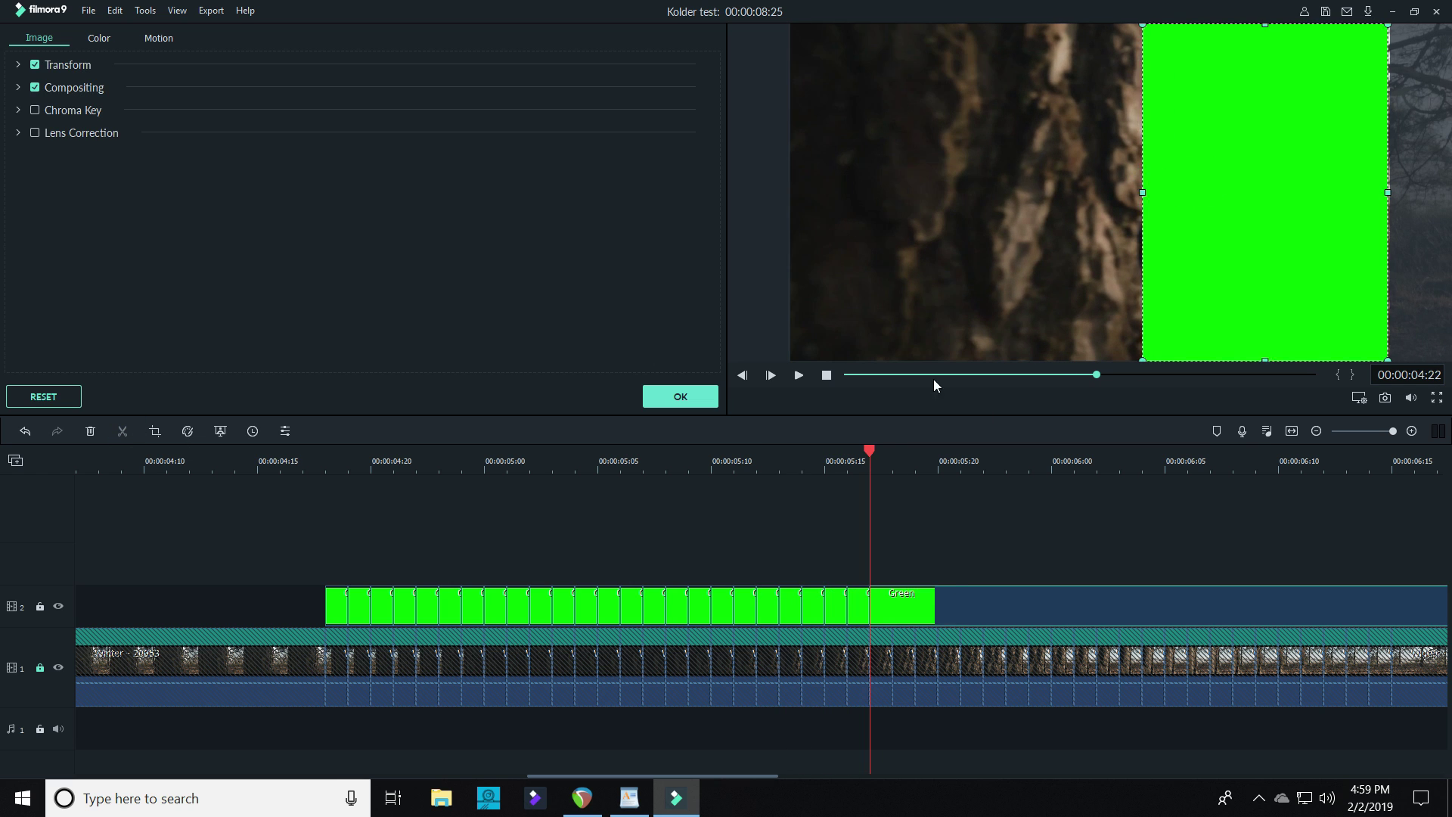
{"action": "key", "text": "ctrl+v"}
{"action": "key", "text": "Right"}
{"action": "key", "text": "ctrl+v"}
{"action": "key", "text": "Right"}
{"action": "key", "text": "ctrl+v"}
{"action": "key", "text": "Right"}
{"action": "key", "text": "ctrl+v"}
{"action": "key", "text": "Right"}
{"action": "key", "text": "Right"}
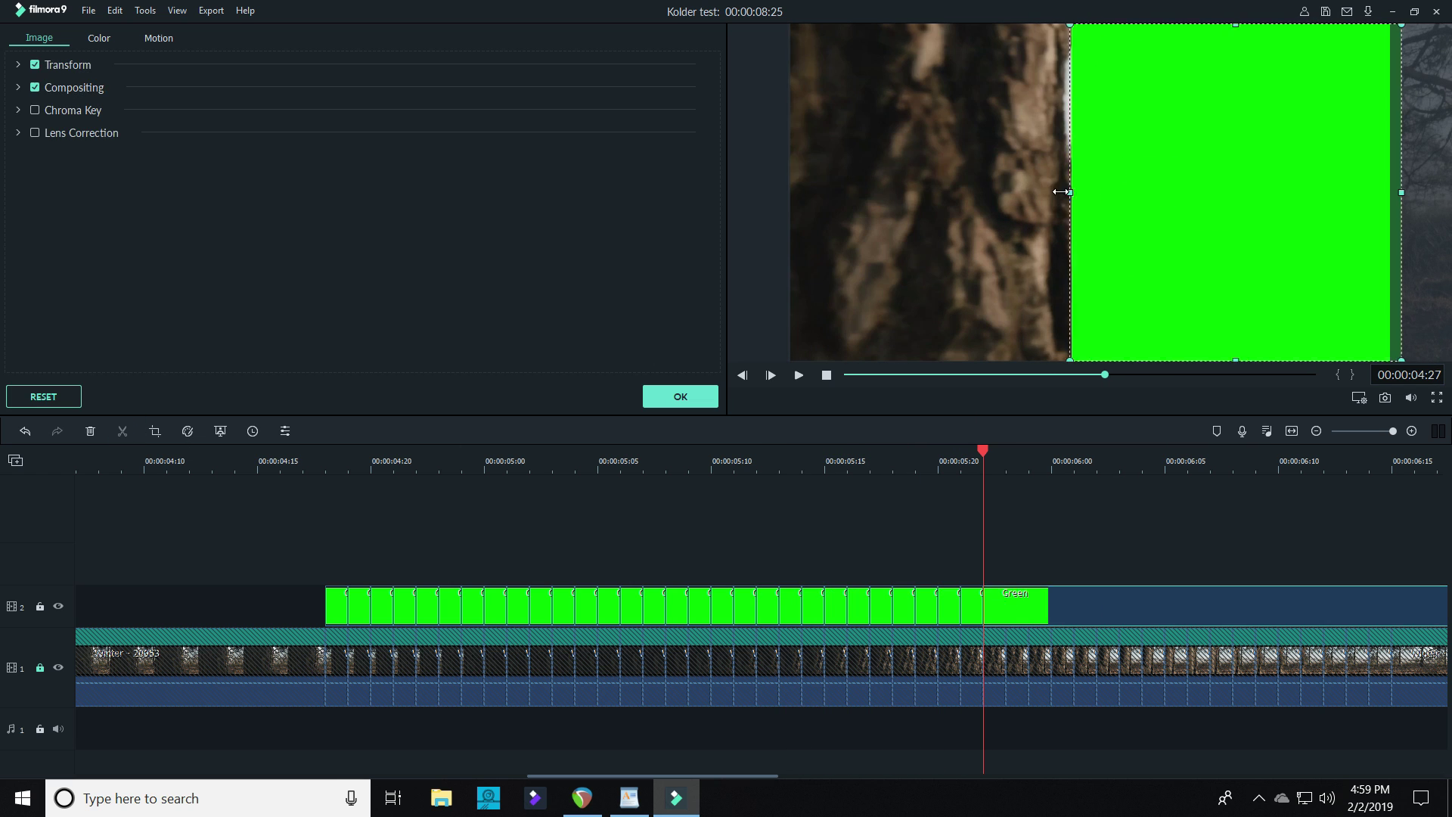
{"action": "key", "text": "ctrl+v"}
{"action": "key", "text": "Right"}
{"action": "key", "text": "ctrl+v"}
{"action": "key", "text": "Right"}
{"action": "key", "text": "ctrl+v"}
{"action": "key", "text": "Right"}
{"action": "key", "text": "ctrl+v"}
{"action": "key", "text": "Right"}
{"action": "key", "text": "ctrl+v"}
{"action": "key", "text": "Right"}
{"action": "key", "text": "Right"}
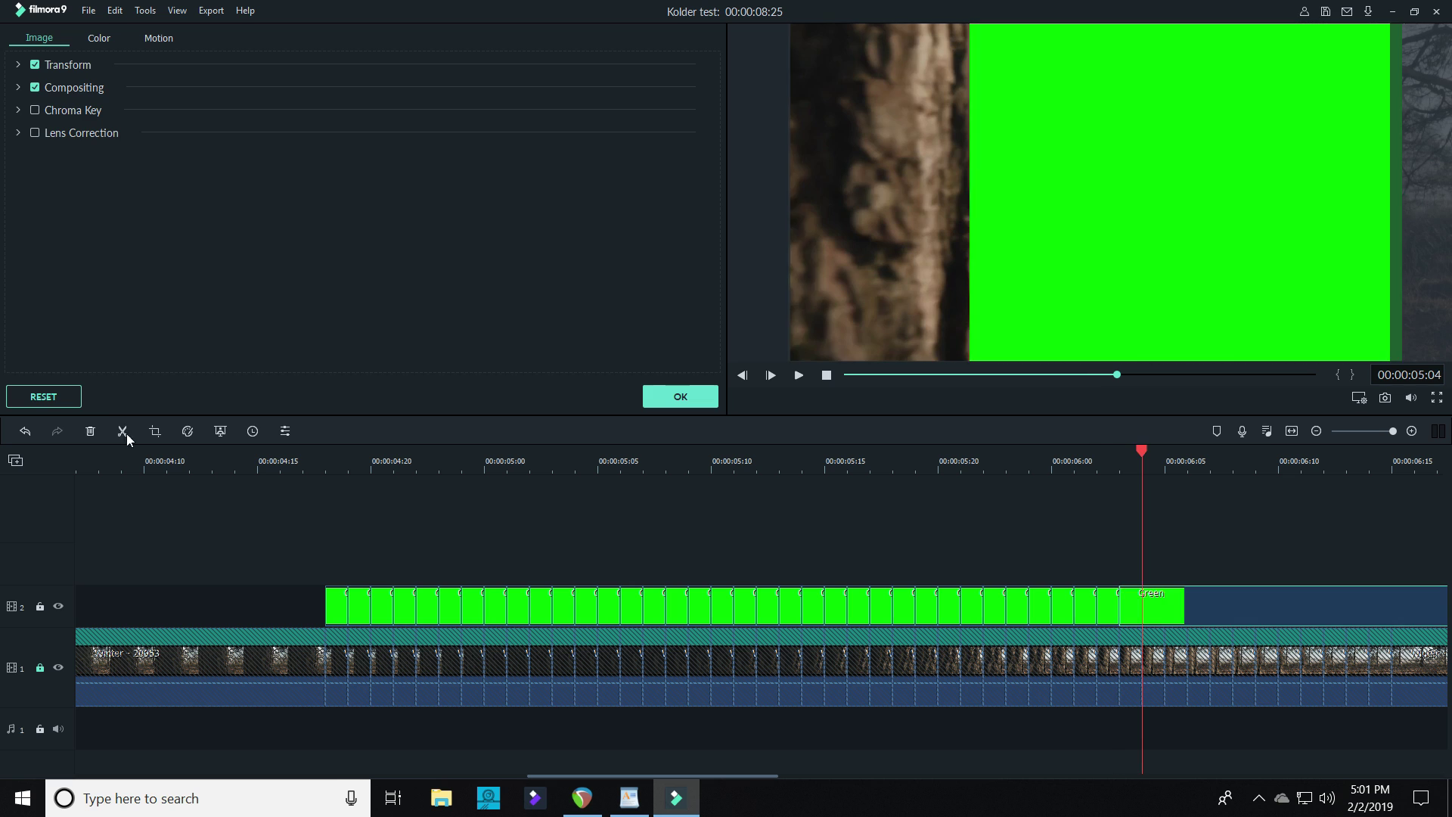
{"action": "key", "text": "ctrl+v"}
{"action": "key", "text": "Right"}
{"action": "key", "text": "ctrl+v"}
{"action": "key", "text": "Right"}
{"action": "key", "text": "ctrl+v"}
{"action": "key", "text": "Right"}
{"action": "key", "text": "ctrl+v"}
{"action": "key", "text": "Right"}
{"action": "key", "text": "ctrl+v"}
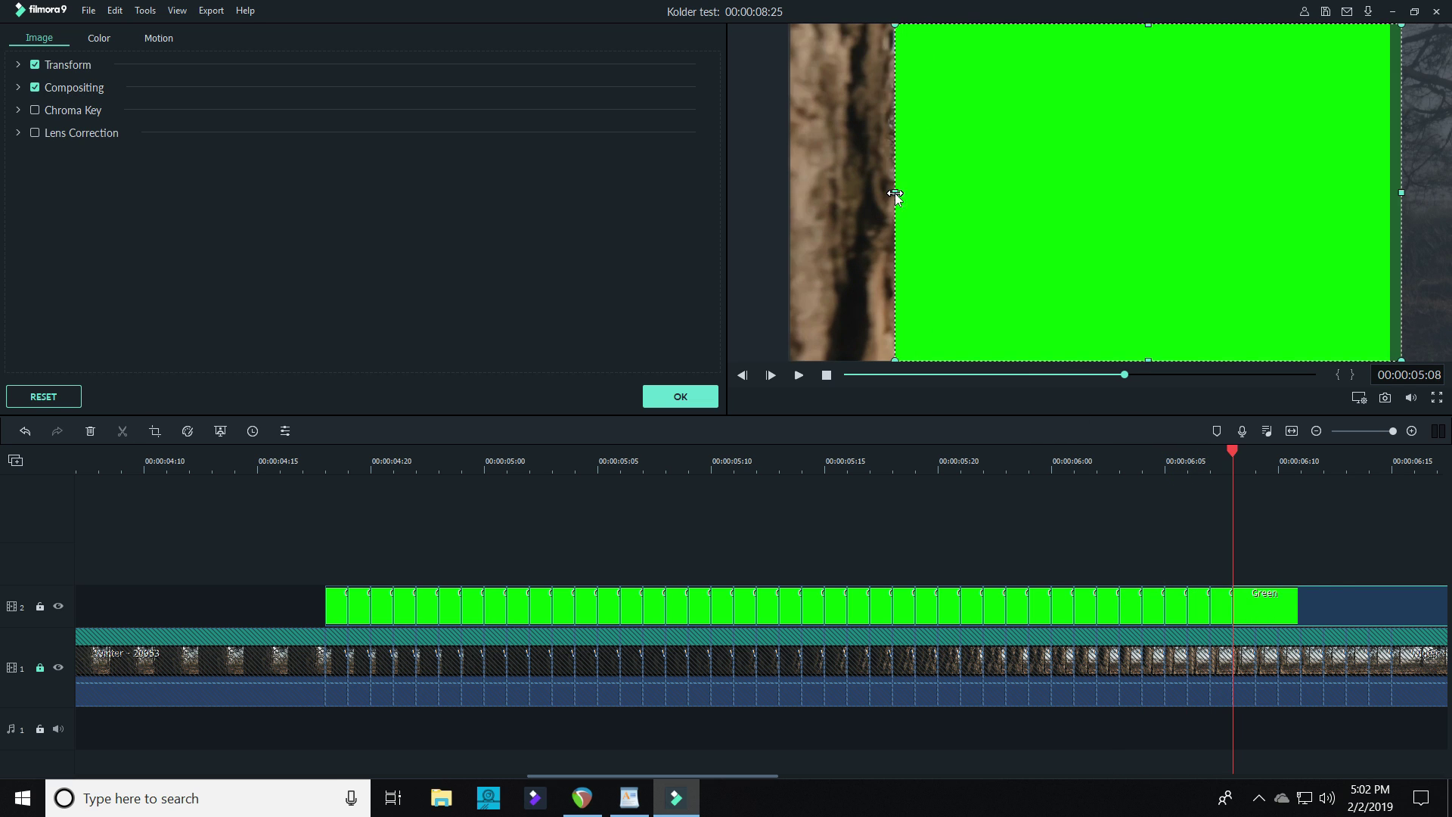
{"action": "key", "text": "ctrl+v"}
{"action": "key", "text": "Right"}
{"action": "key", "text": "ctrl+v"}
{"action": "key", "text": "Right"}
{"action": "key", "text": "ctrl+v"}
{"action": "key", "text": "Right"}
{"action": "key", "text": "Right"}
{"action": "key", "text": "ctrl+v"}
{"action": "key", "text": "Right"}
{"action": "key", "text": "ctrl+v"}
{"action": "key", "text": "Right"}
{"action": "key", "text": "ctrl+v"}
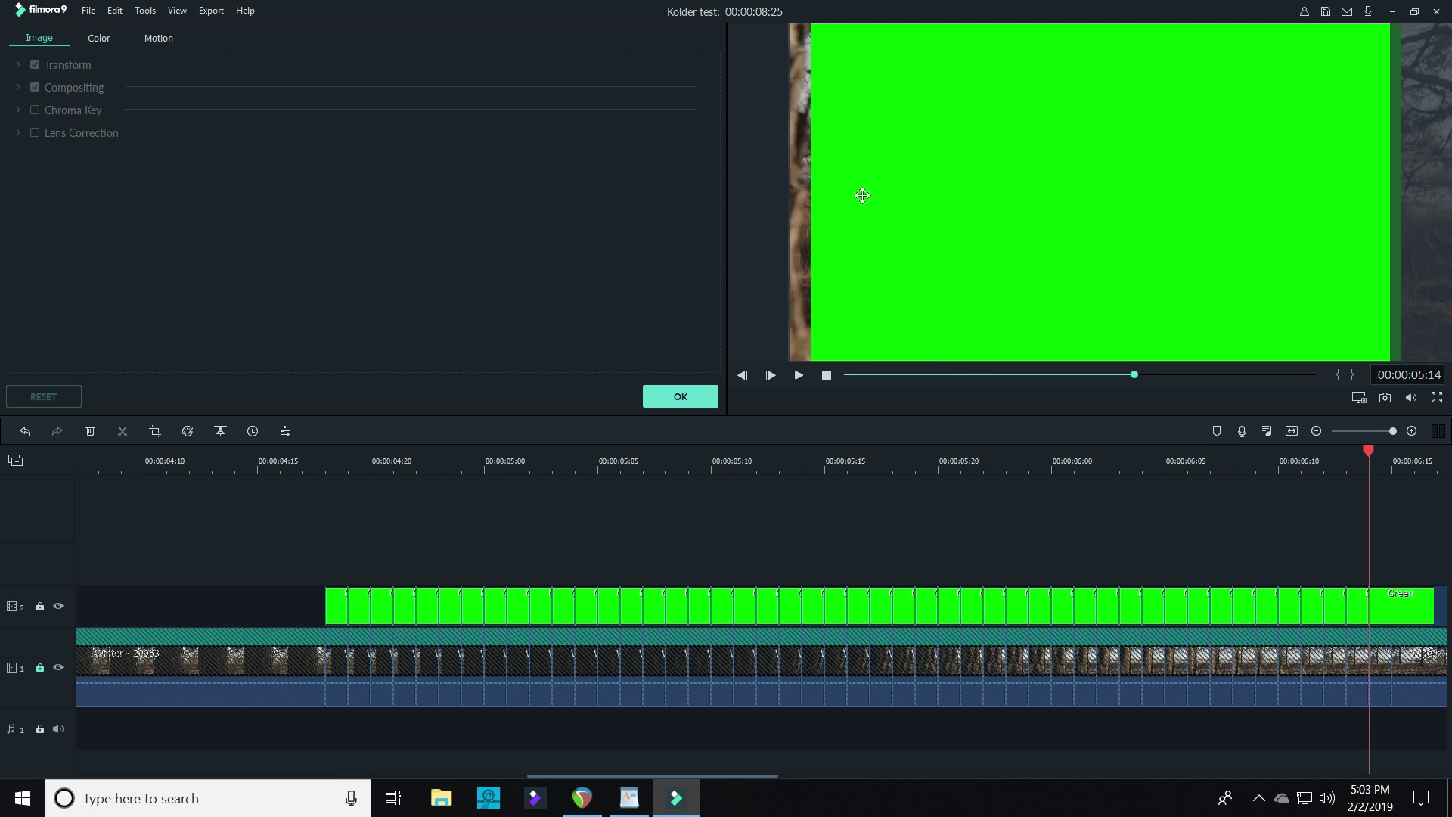
{"action": "left_click", "coordinate": [1439, 431]}
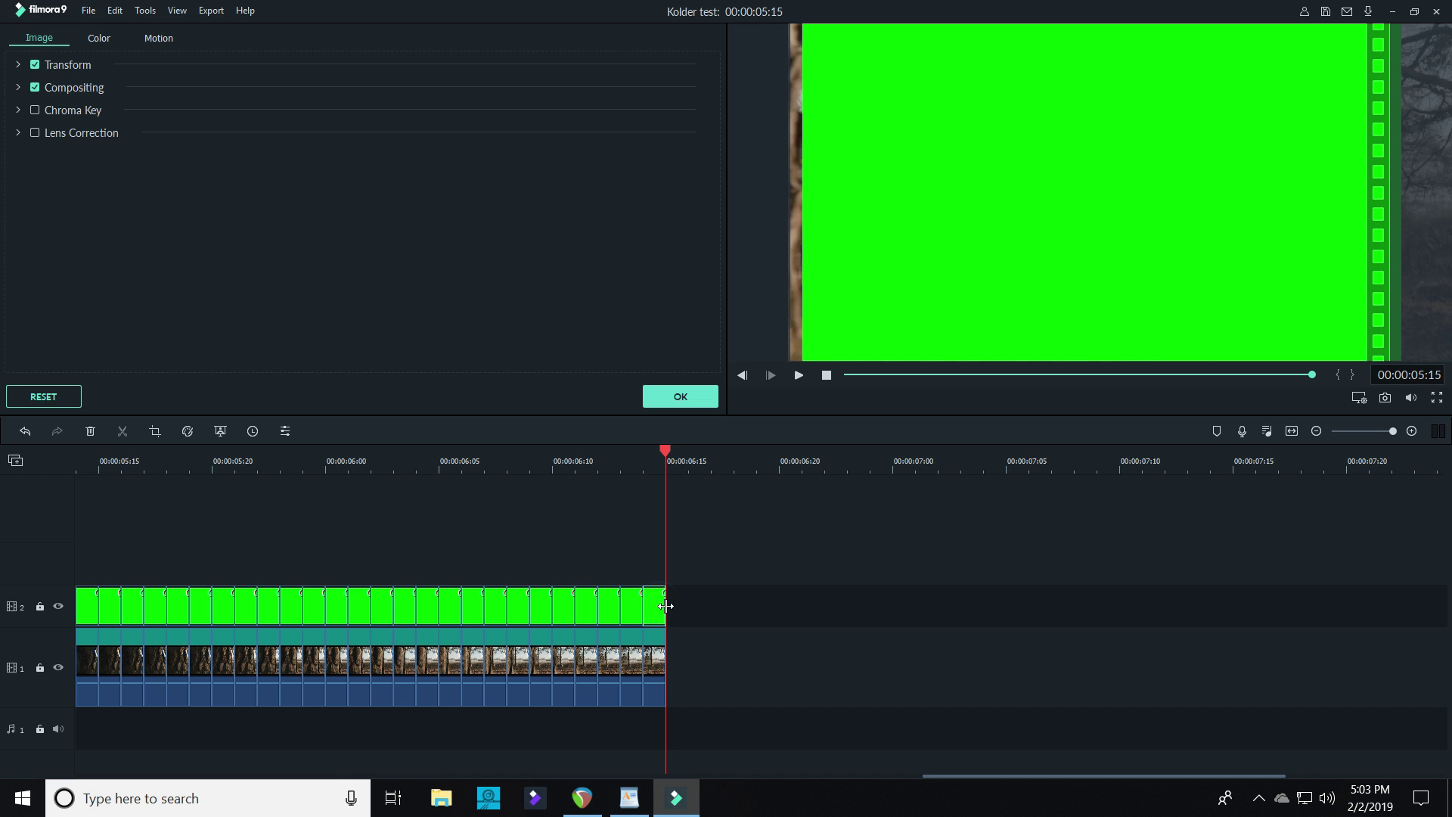
{"action": "left_click_drag", "start_coordinate": [784, 608], "coordinate": [802, 608]}
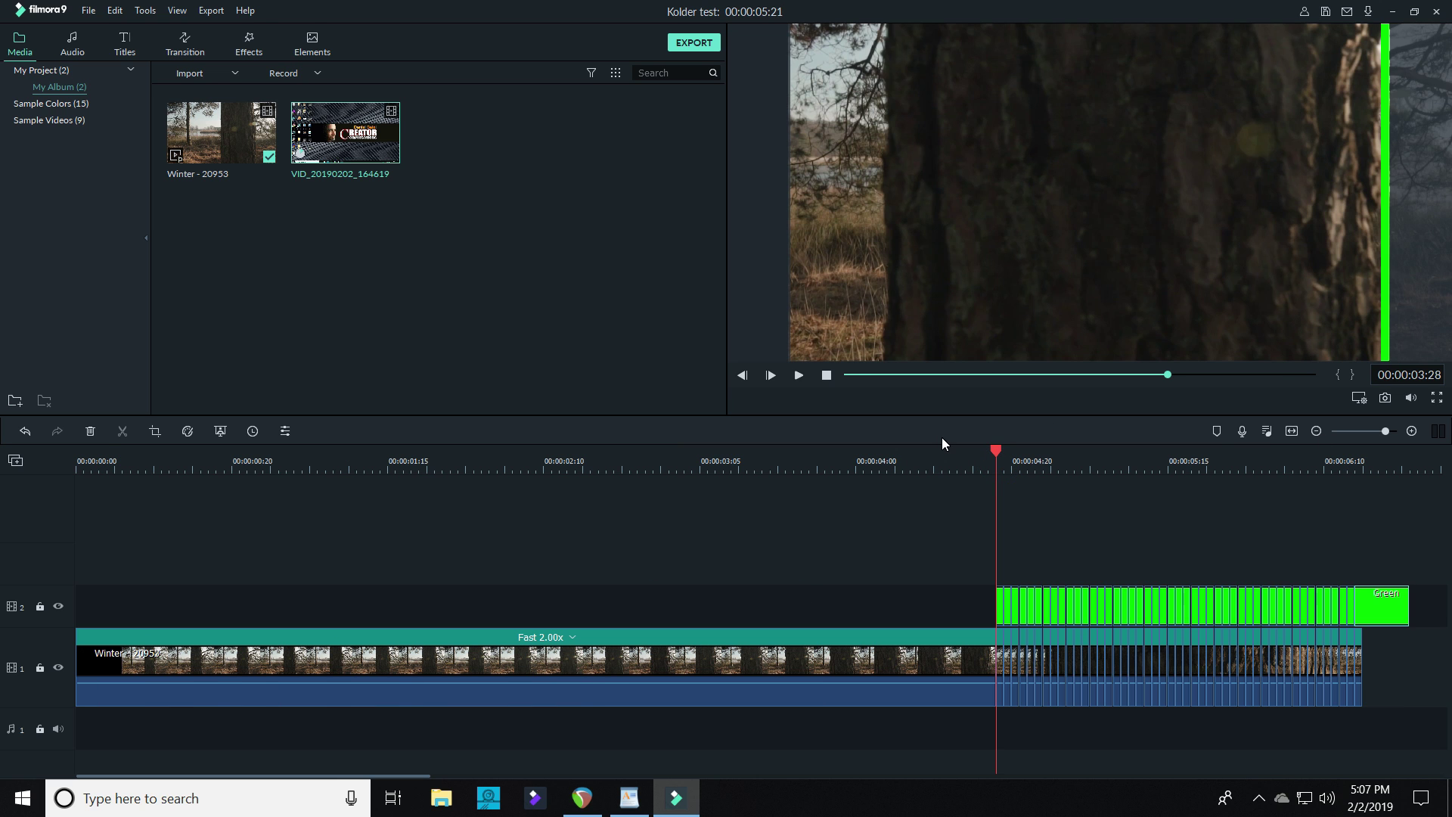
Step: Export the green-wipe transition with a higher bit rate setting
{"action": "left_click", "coordinate": [694, 42]}
{"action": "left_click", "coordinate": [832, 343]}
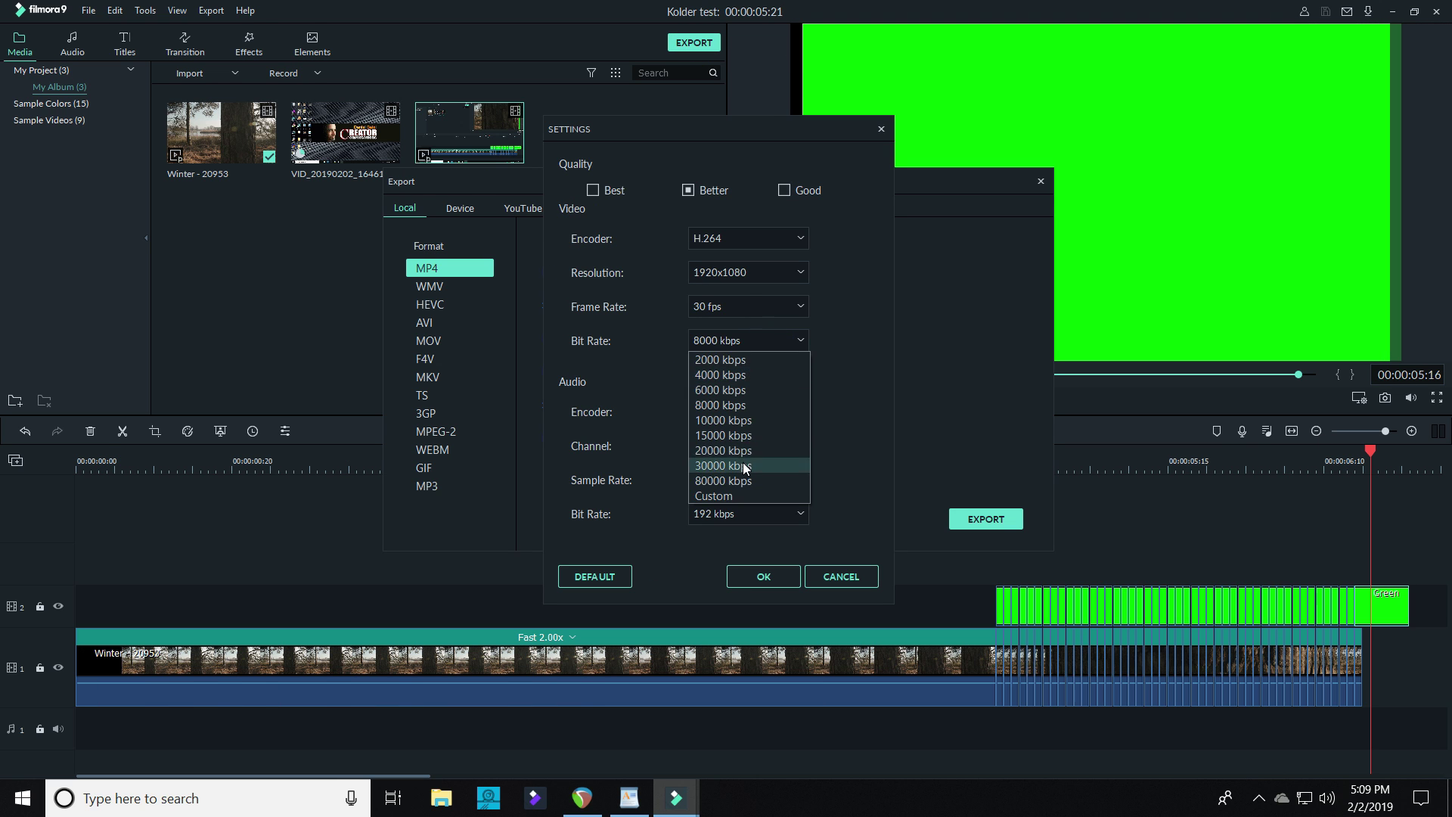
{"action": "left_click", "coordinate": [745, 465]}
{"action": "left_click", "coordinate": [764, 576]}
{"action": "left_click", "coordinate": [979, 520]}
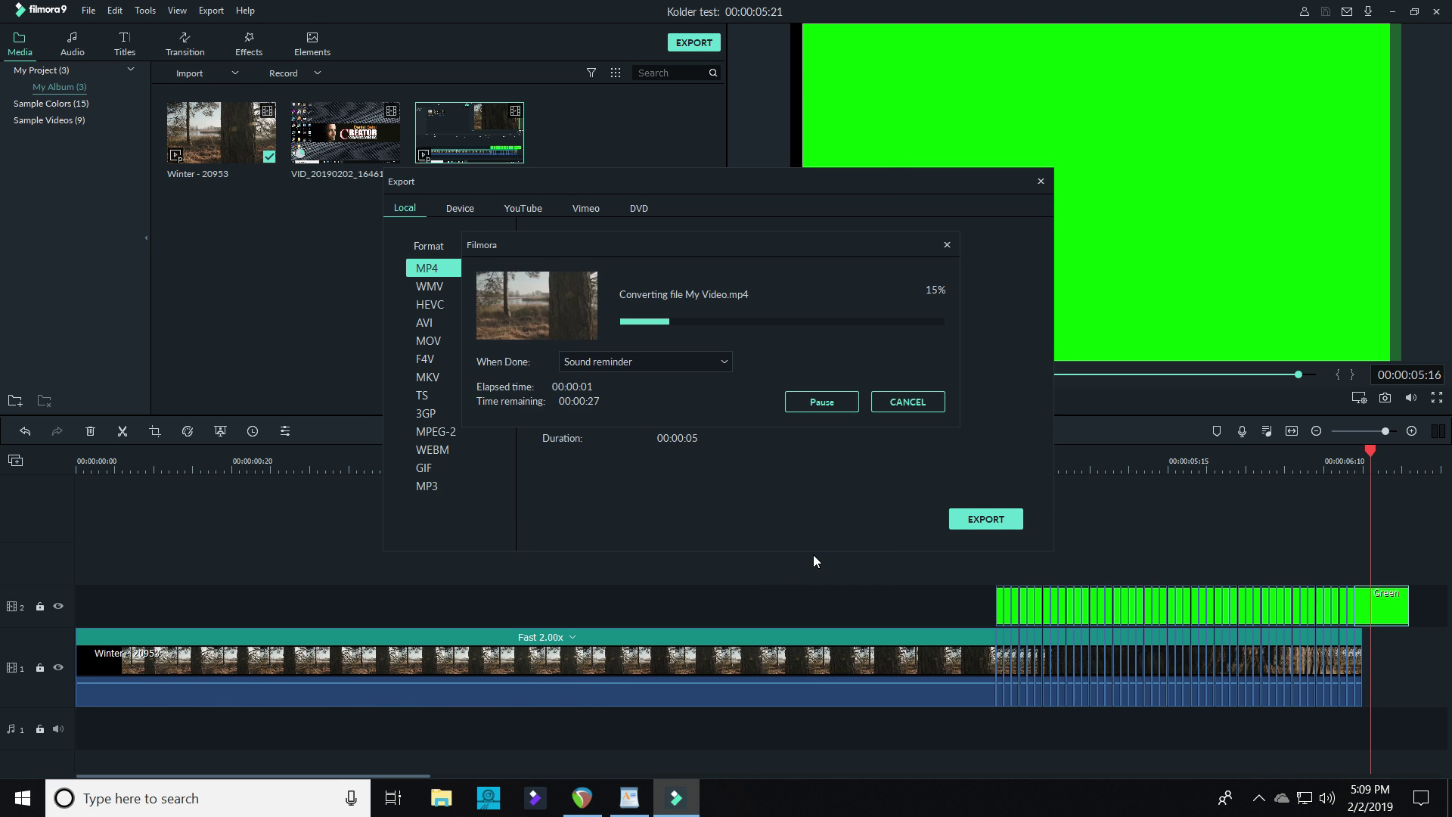
Step: Import the Railway - 7809 footage into the media library
{"action": "left_click", "coordinate": [234, 72]}
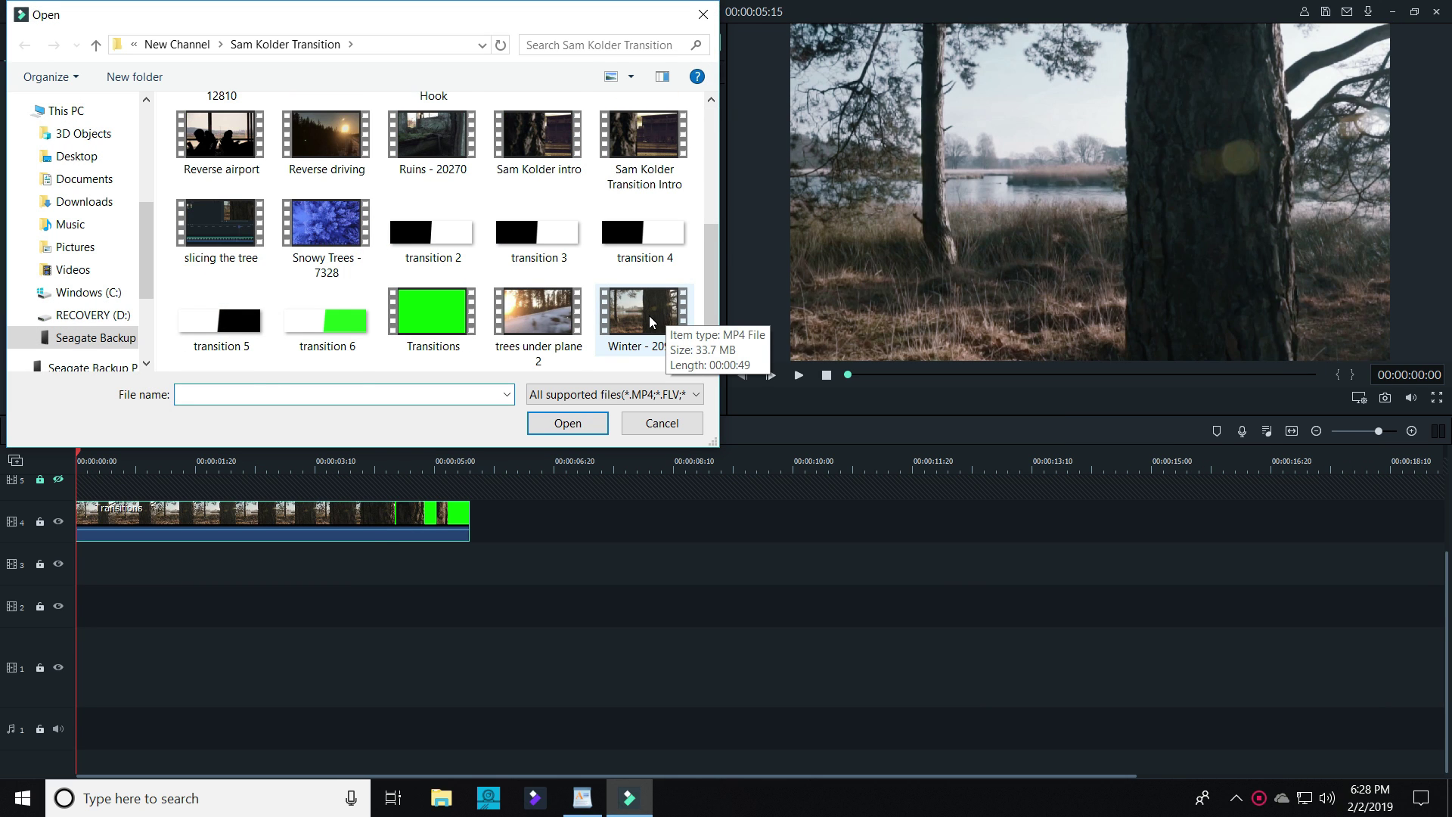
{"action": "scroll", "coordinate": [651, 322], "scroll_direction": "up", "scroll_amount": 2}
{"action": "double_click", "coordinate": [622, 203]}
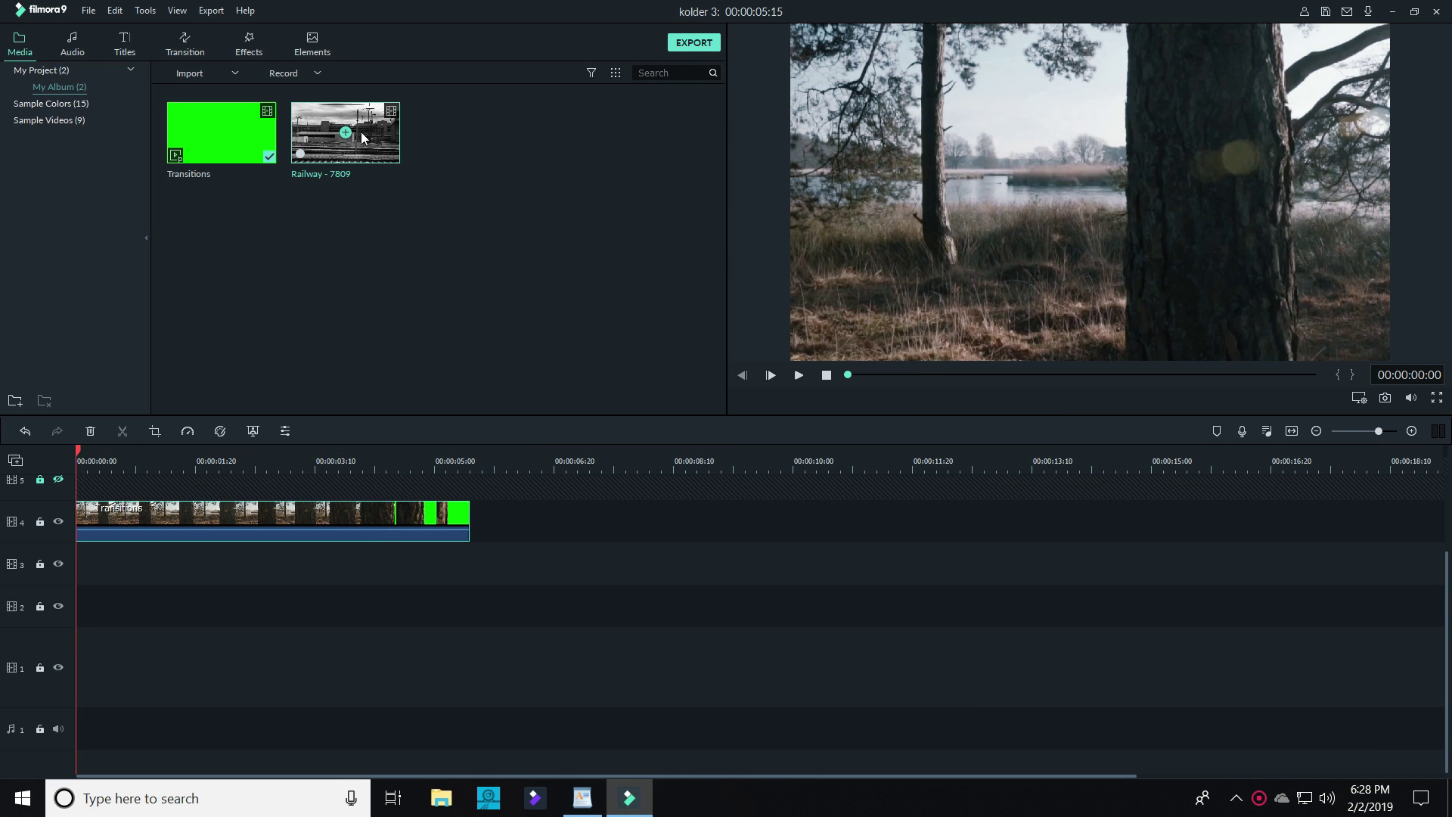
Step: Place the railway clip beneath the green Transitions clip, starting at the playhead
{"action": "left_click_drag", "start_coordinate": [450, 522], "coordinate": [405, 564]}
{"action": "left_click", "coordinate": [367, 474]}
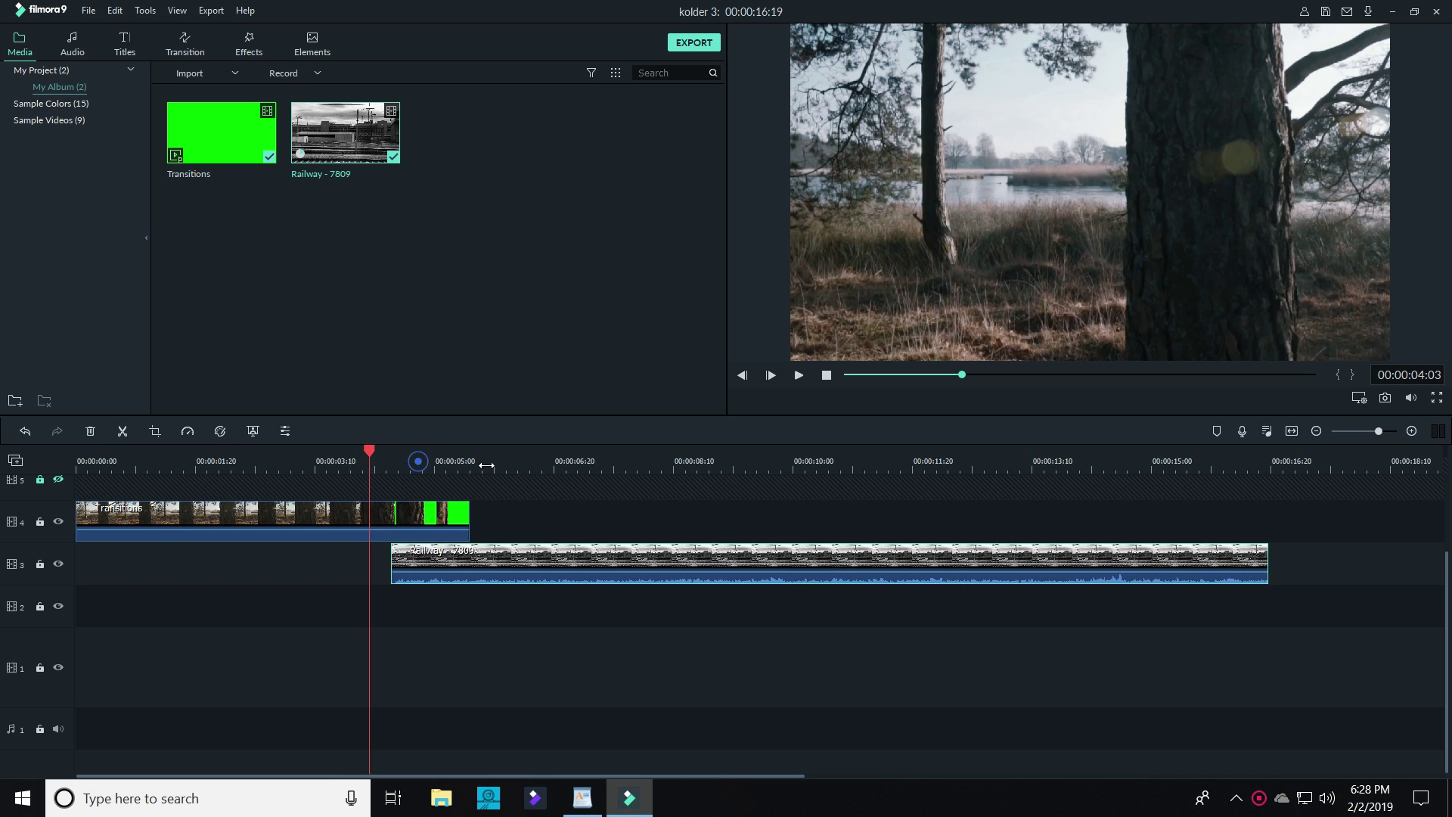
{"action": "scroll", "coordinate": [454, 473], "scroll_direction": "up", "scroll_amount": 3}
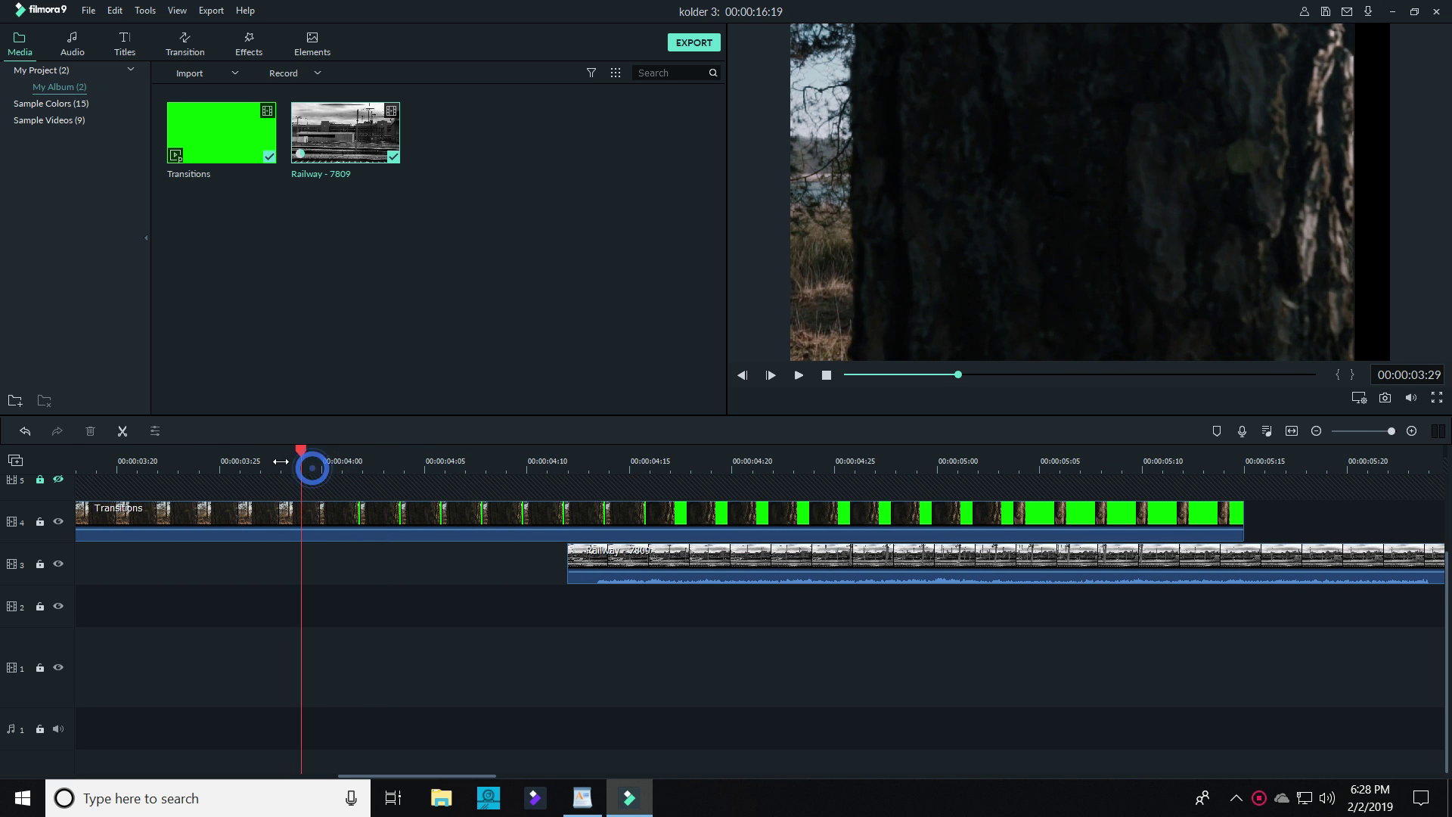
{"action": "left_click_drag", "start_coordinate": [316, 470], "coordinate": [218, 470]}
{"action": "left_click_drag", "start_coordinate": [711, 574], "coordinate": [407, 570]}
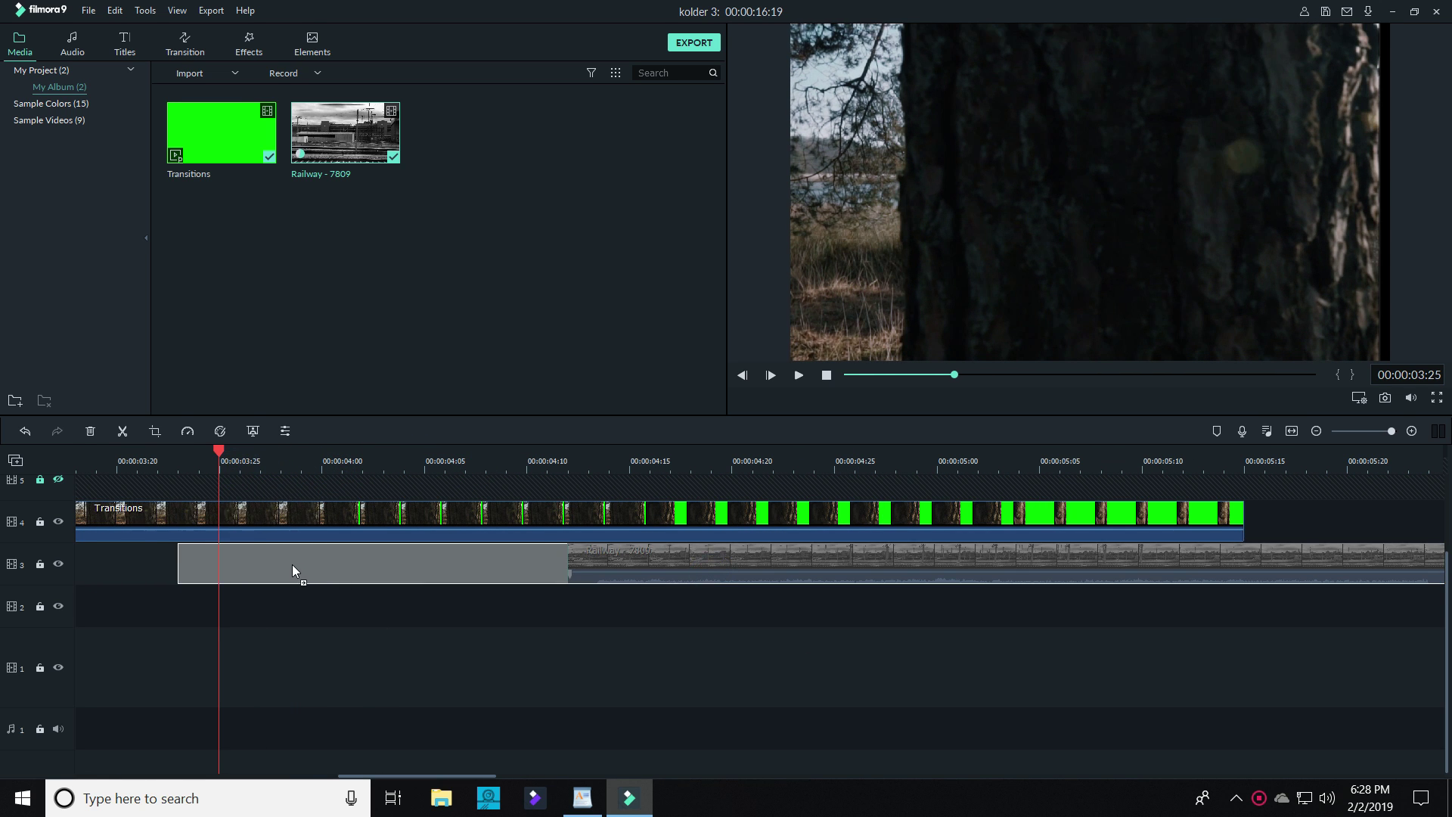
{"action": "left_click_drag", "start_coordinate": [293, 571], "coordinate": [275, 570]}
{"action": "double_click", "coordinate": [575, 519]}
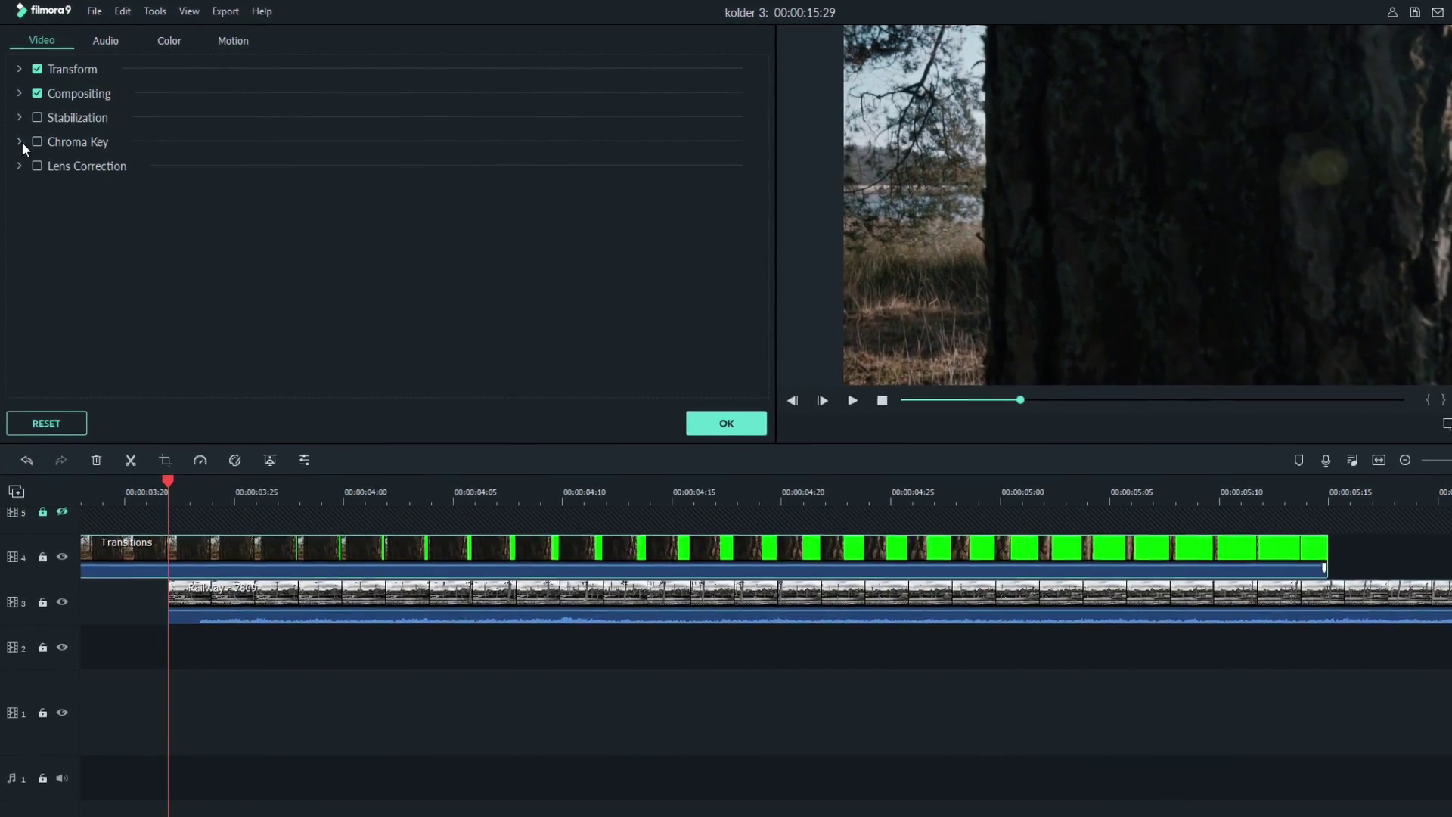
Step: Enable Chroma Key on the Transitions clip: tolerance 57, edge thickness -2.31, edge feather 7.86
{"action": "left_click", "coordinate": [19, 141]}
{"action": "left_click", "coordinate": [429, 493]}
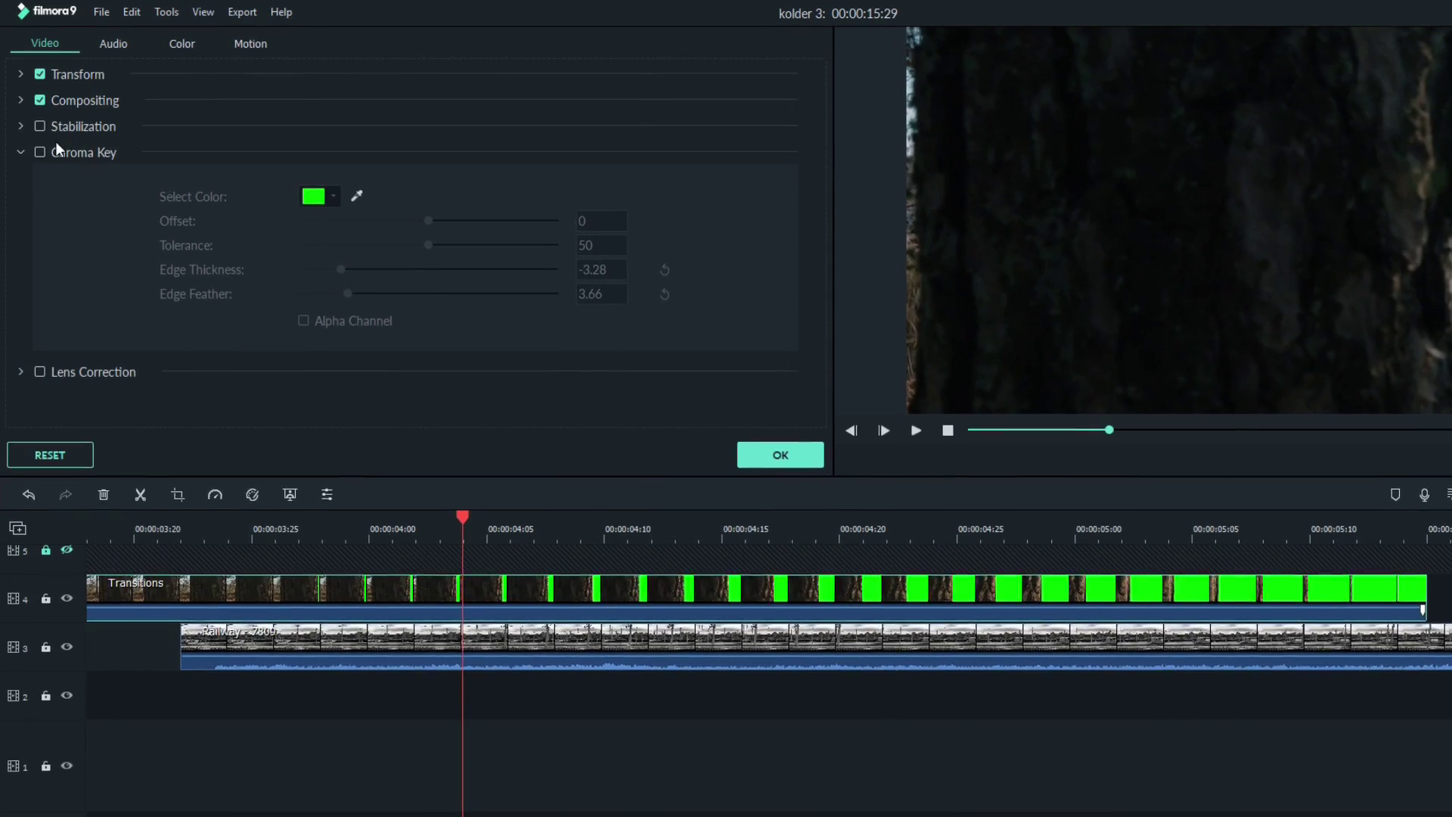
{"action": "left_click", "coordinate": [40, 153]}
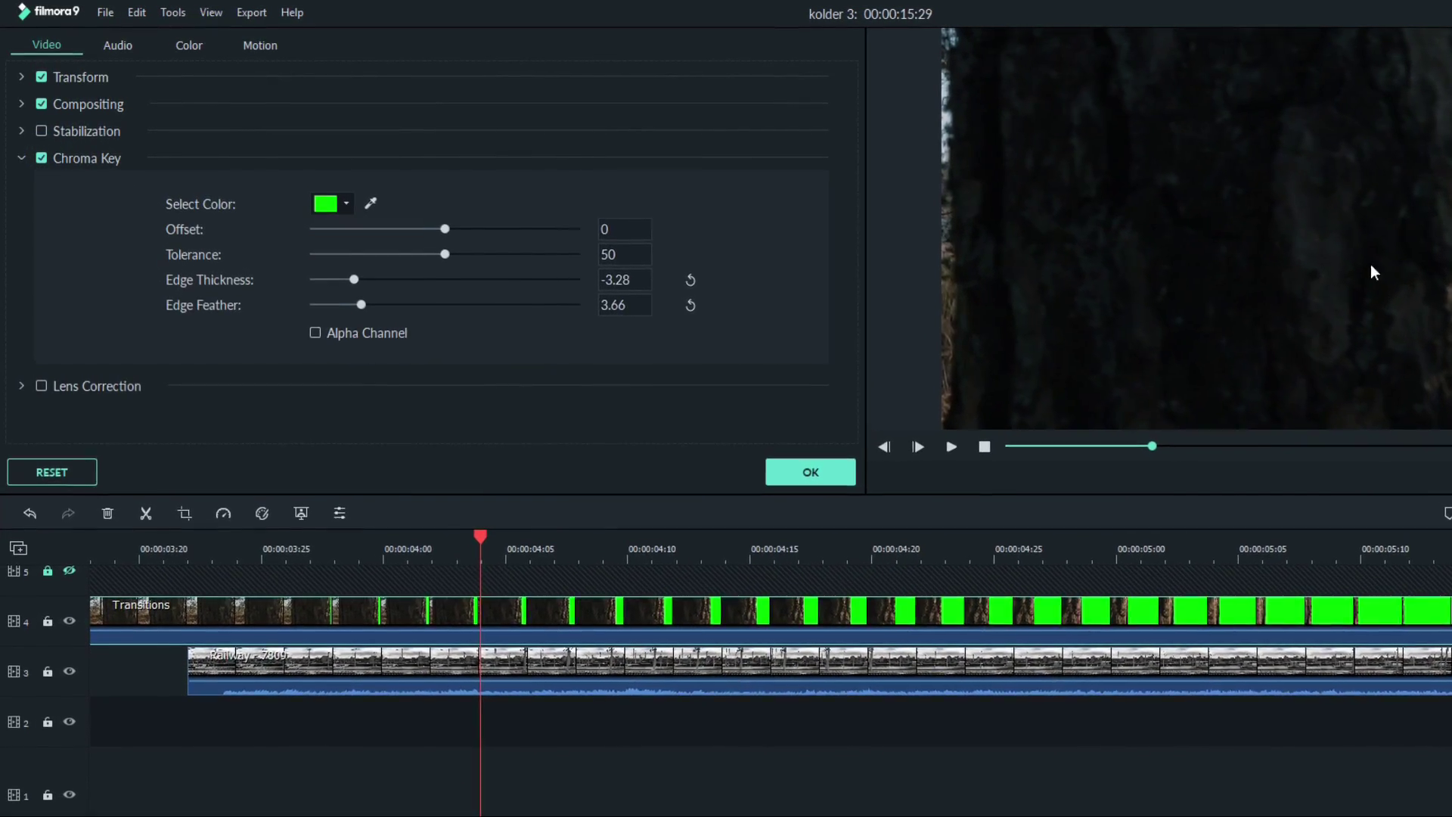
{"action": "mouse_move", "coordinate": [480, 537]}
{"action": "left_mouse_down"}
{"action": "mouse_move", "coordinate": [971, 607]}
{"action": "mouse_move", "coordinate": [1078, 669]}
{"action": "left_mouse_up"}
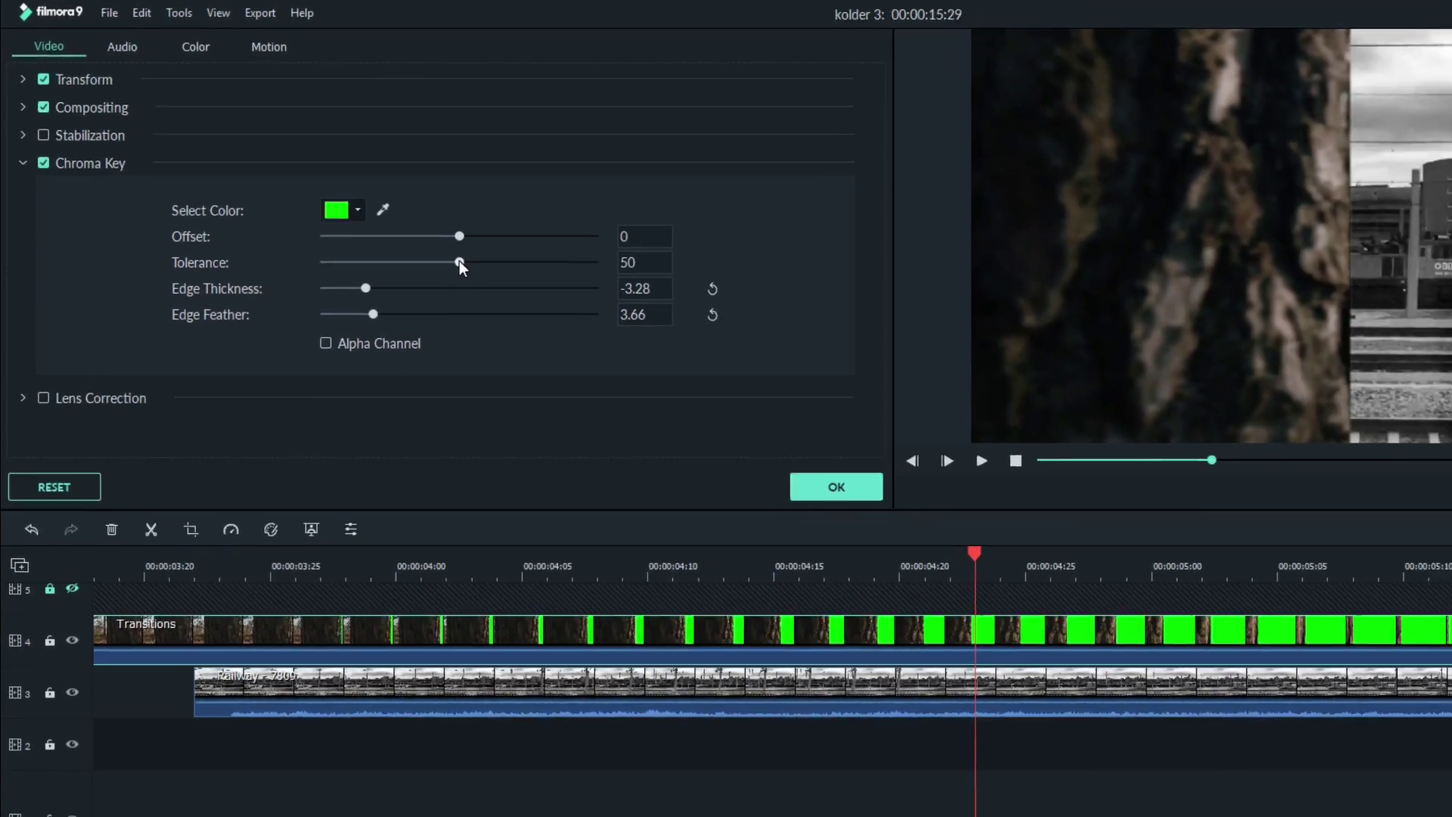
{"action": "mouse_move", "coordinate": [373, 214]}
{"action": "left_mouse_down"}
{"action": "mouse_move", "coordinate": [360, 214]}
{"action": "mouse_move", "coordinate": [386, 215]}
{"action": "left_mouse_up"}
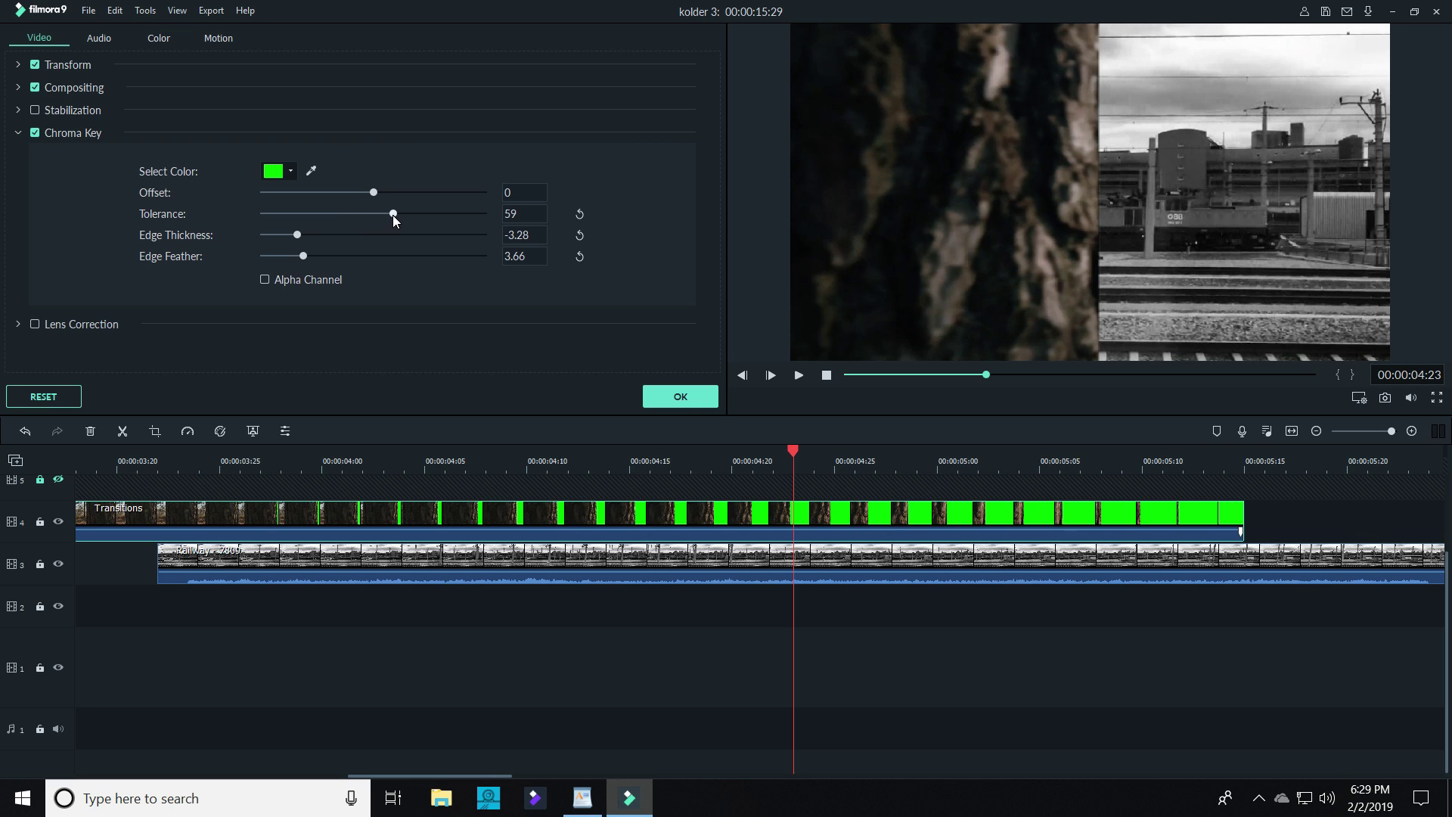
{"action": "mouse_move", "coordinate": [297, 235]}
{"action": "left_mouse_down"}
{"action": "mouse_move", "coordinate": [331, 234]}
{"action": "mouse_move", "coordinate": [269, 257]}
{"action": "left_mouse_up"}
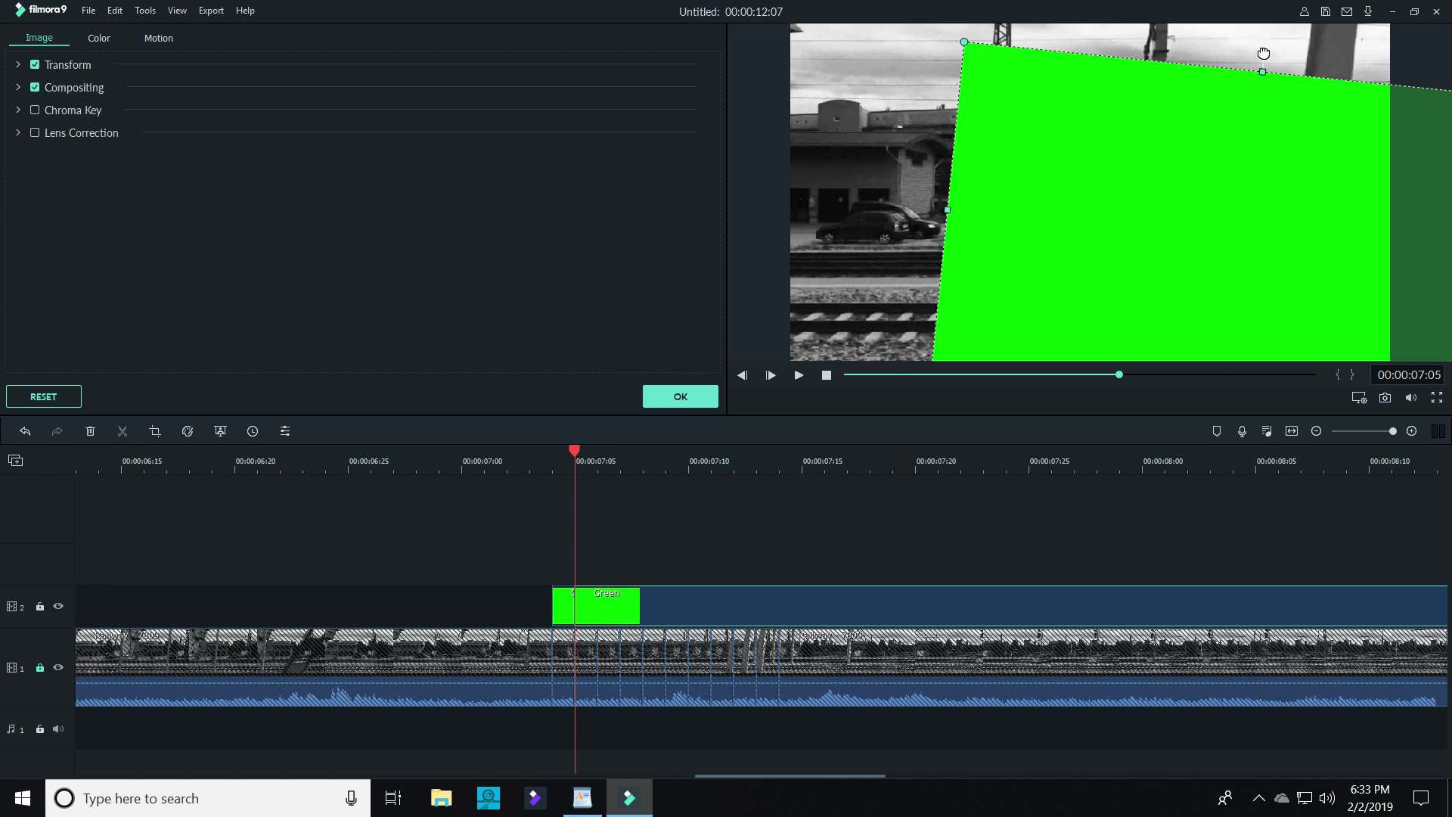
Step: Rotate the green matte in from the right edge, shifting it left every couple of frames toward 07:10
{"action": "left_click_drag", "start_coordinate": [958, 33], "coordinate": [1331, 210]}
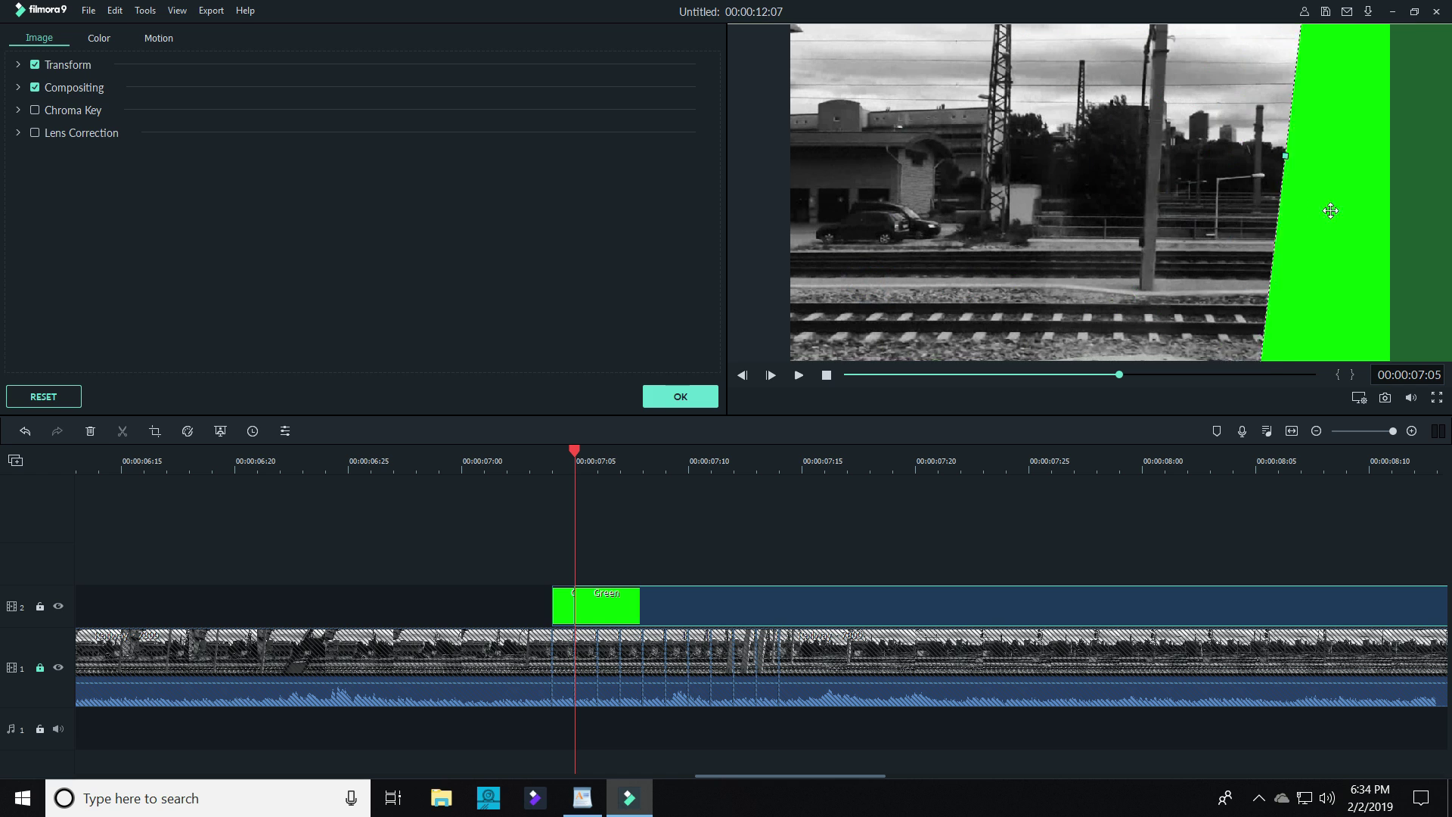
{"action": "left_click_drag", "start_coordinate": [1121, 274], "coordinate": [1292, 108]}
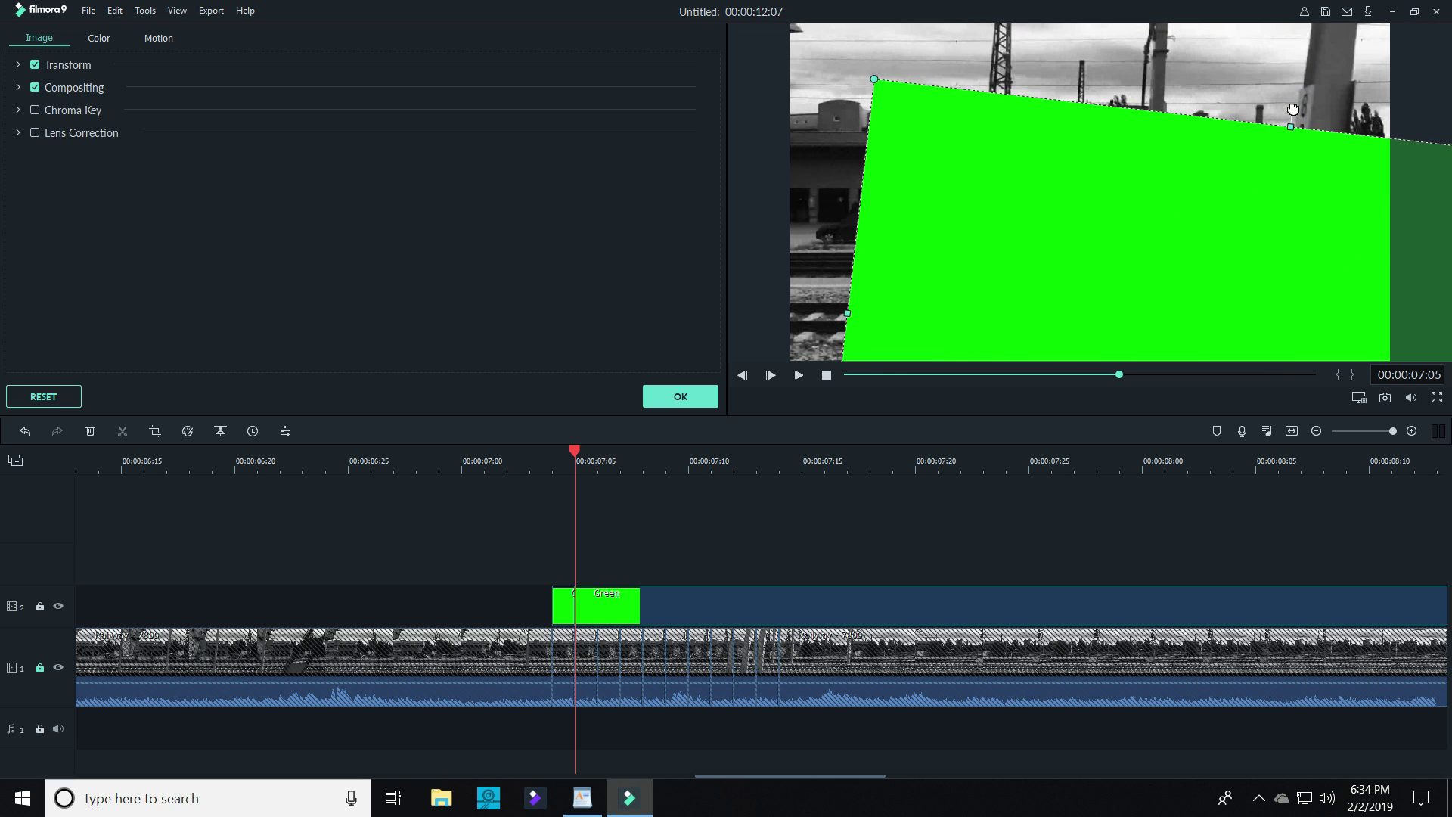
{"action": "key", "text": "ctrl+z"}
{"action": "left_click_drag", "start_coordinate": [589, 609], "coordinate": [611, 610]}
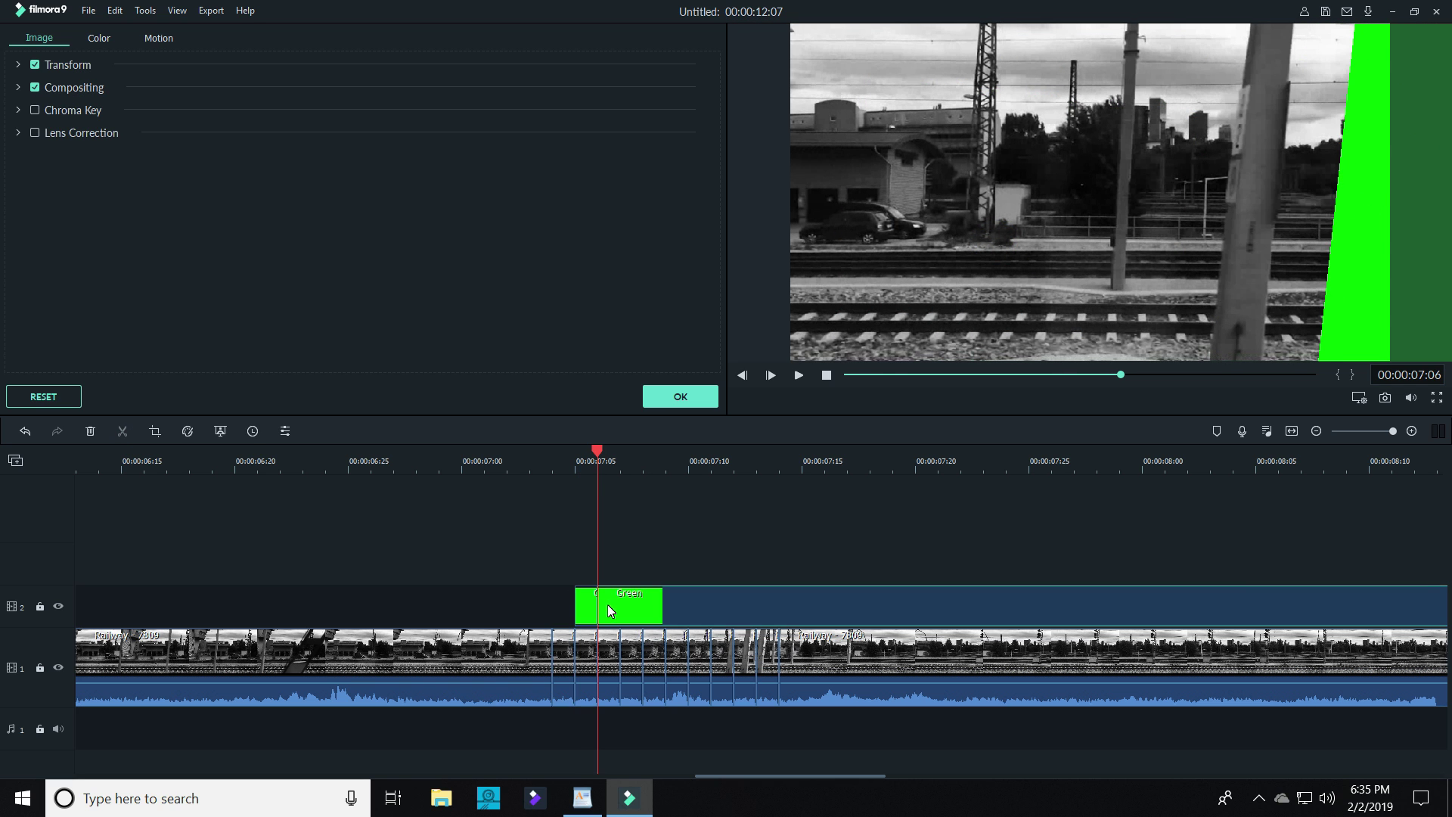
{"action": "key", "text": "Right"}
{"action": "mouse_move", "coordinate": [1278, 226]}
{"action": "left_mouse_down"}
{"action": "mouse_move", "coordinate": [1235, 264]}
{"action": "mouse_move", "coordinate": [1121, 144]}
{"action": "left_mouse_up"}
{"action": "key", "text": "Right"}
{"action": "key", "text": "Right"}
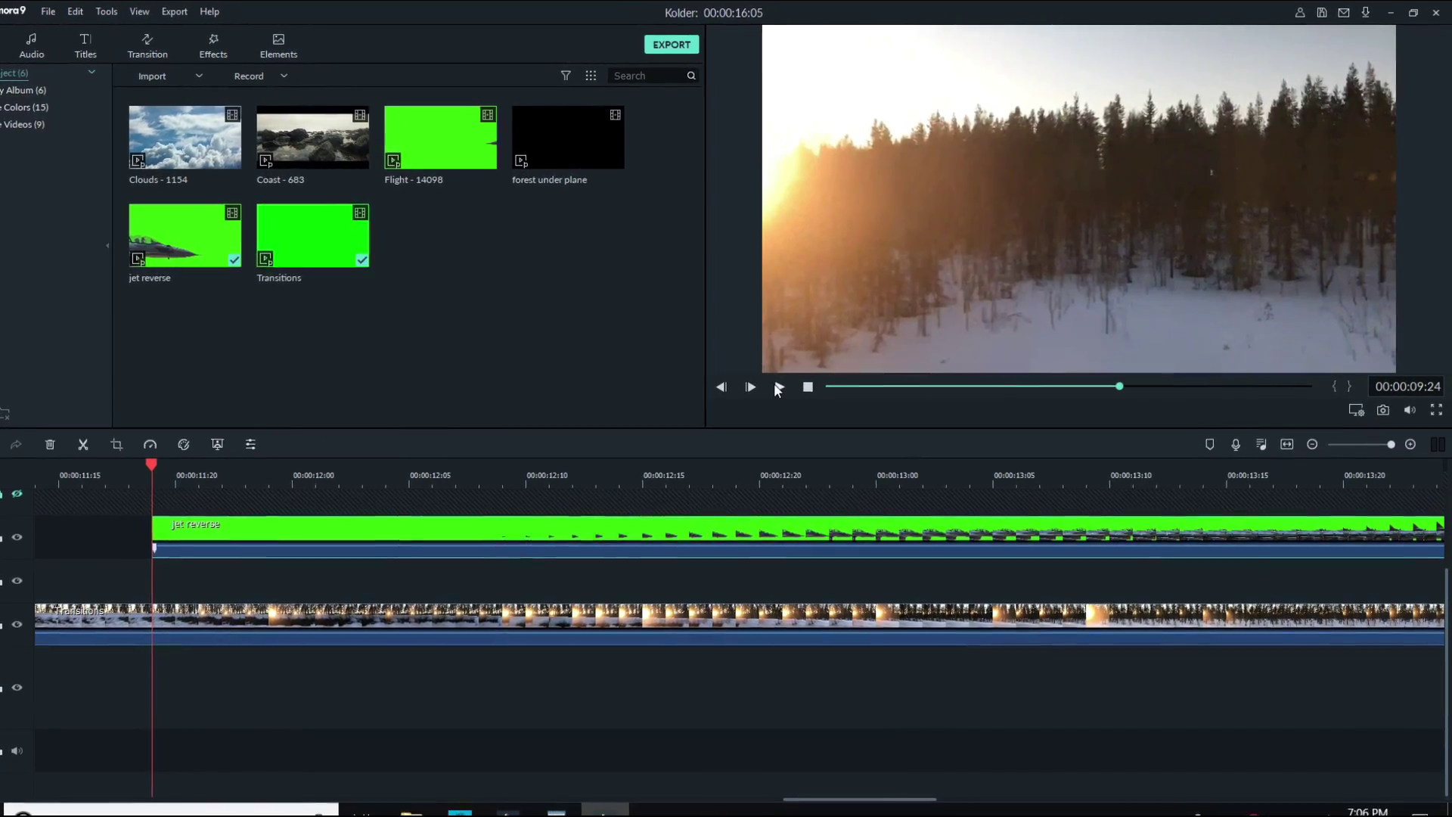
Step: Add a Green colour clip on track 3 starting at about 17:15
{"action": "left_click", "coordinate": [778, 388]}
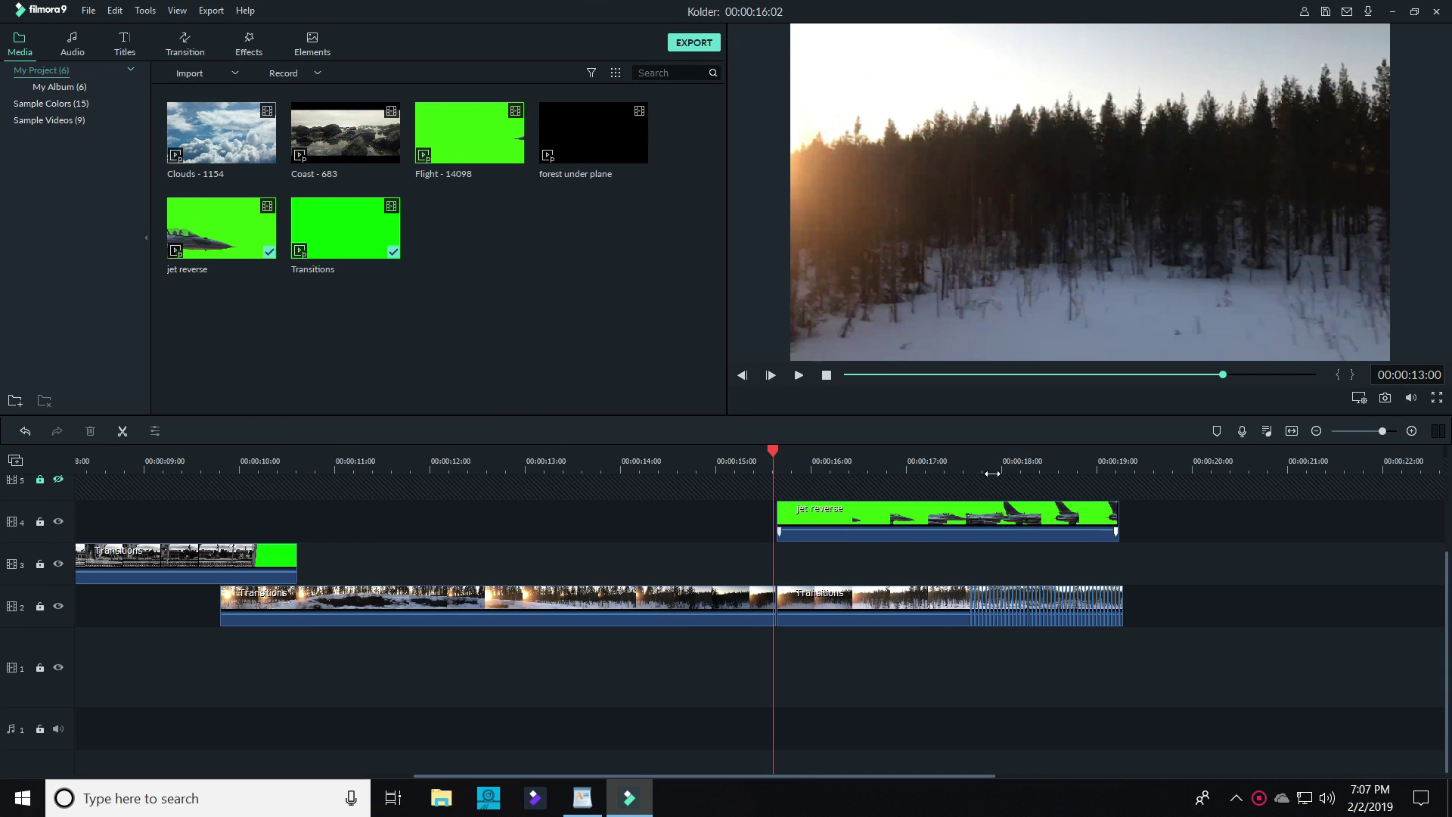
{"action": "left_click", "coordinate": [988, 467]}
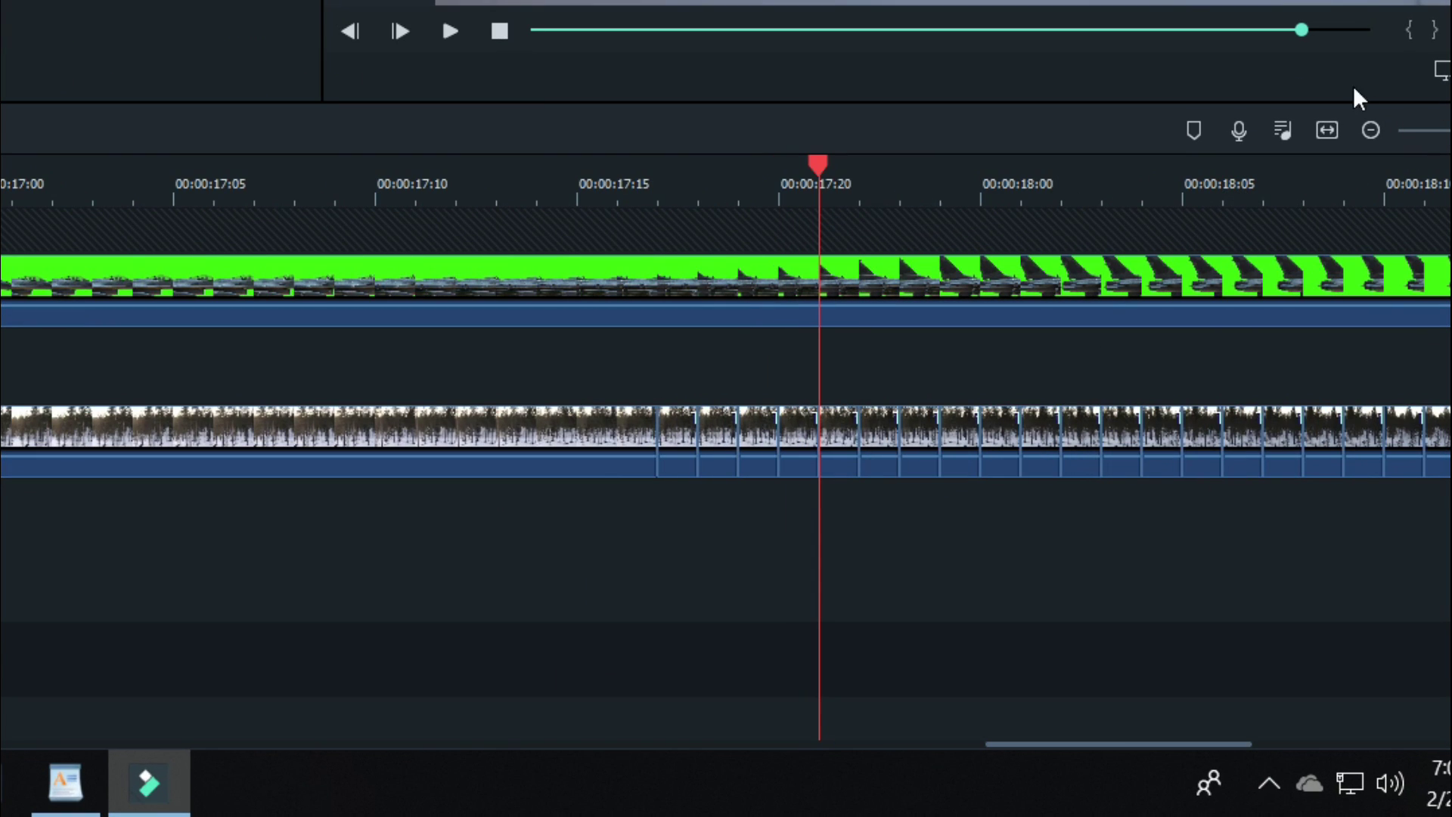
{"action": "left_click_drag", "start_coordinate": [1309, 32], "coordinate": [1322, 30]}
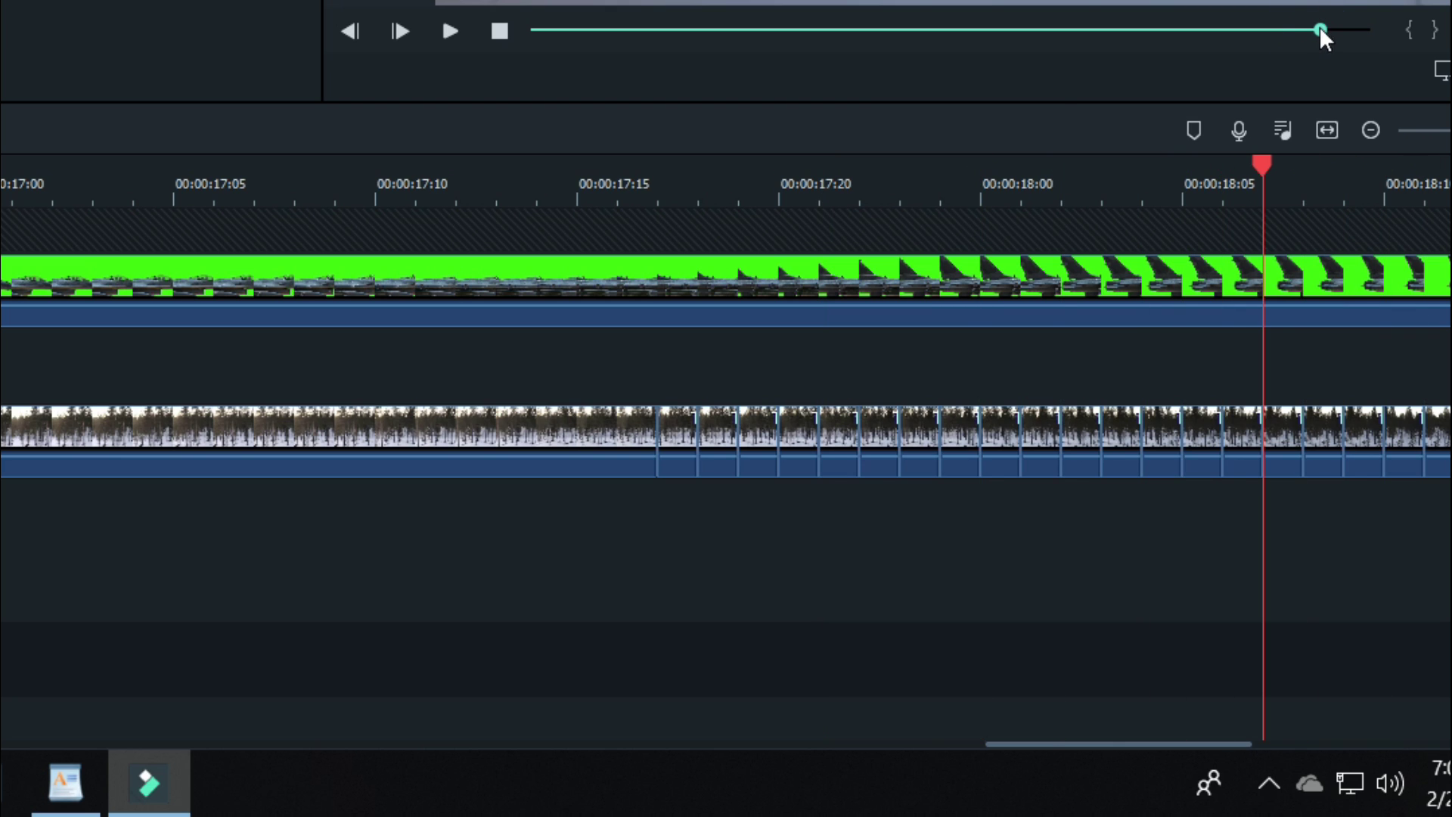
{"action": "left_click", "coordinate": [664, 200]}
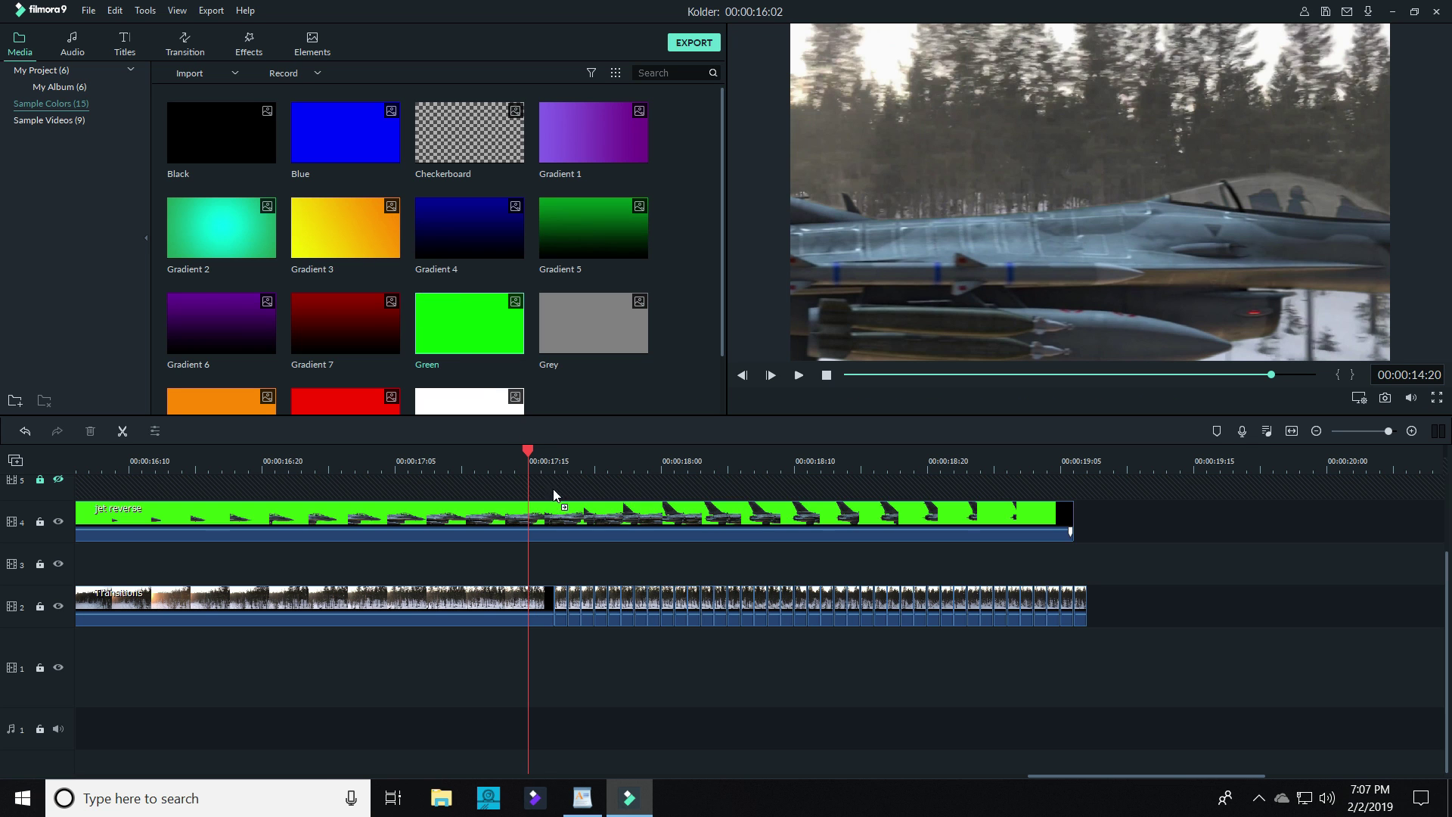
{"action": "left_click_drag", "start_coordinate": [593, 323], "coordinate": [559, 563]}
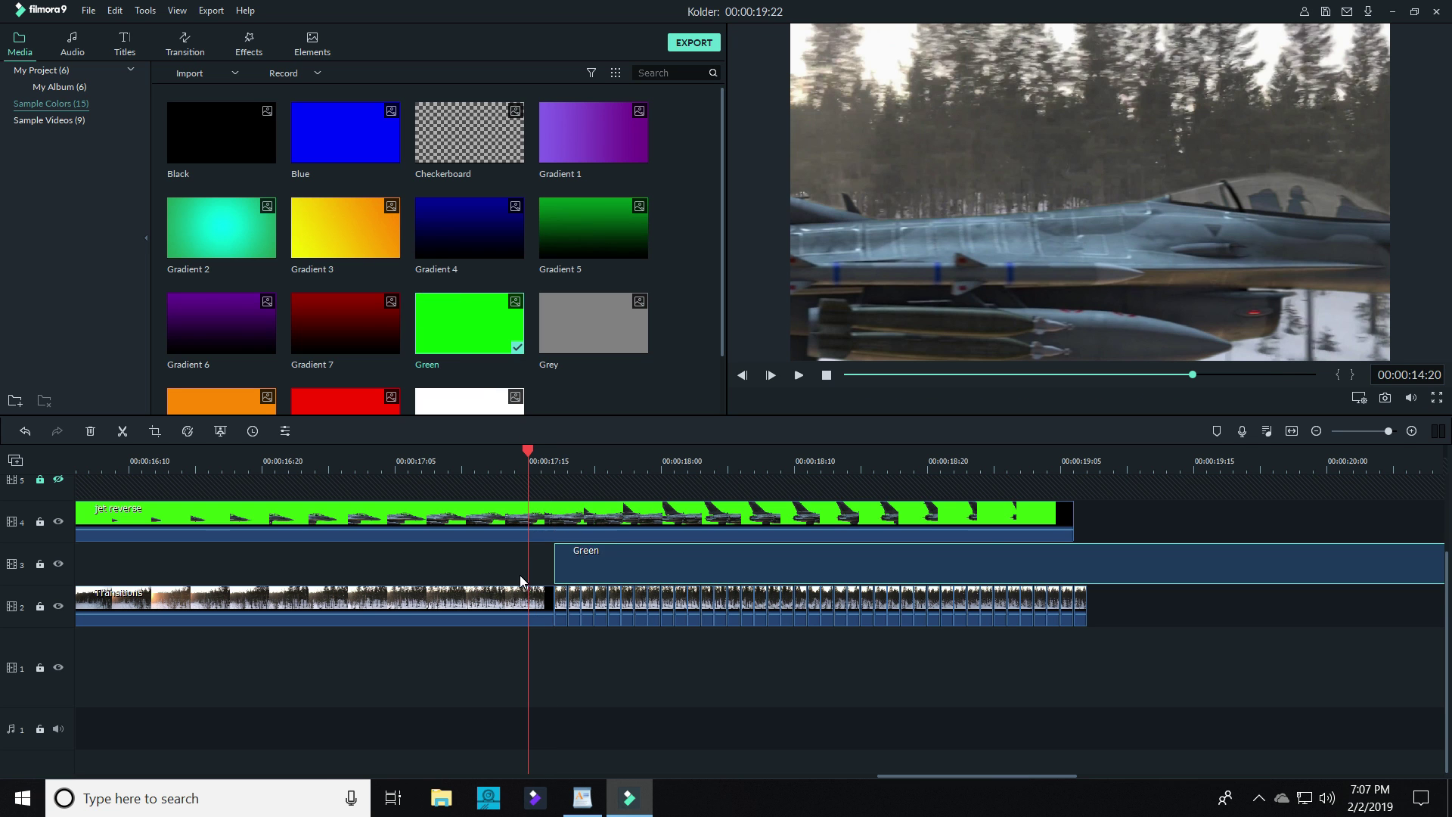
Step: Lengthen the Green clip slightly and lock the jet and forest tracks
{"action": "left_click", "coordinate": [1408, 433]}
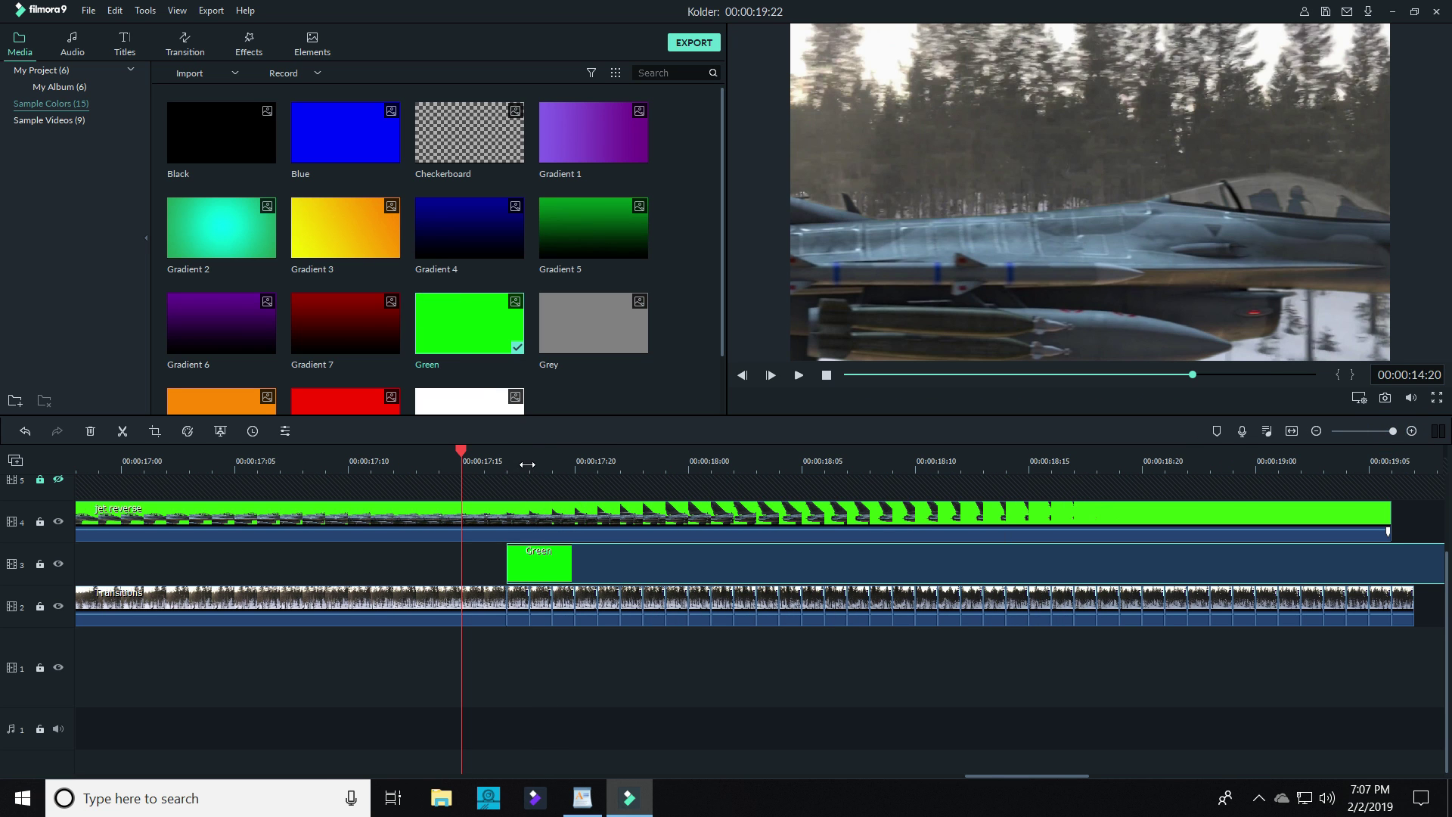
{"action": "left_click_drag", "start_coordinate": [572, 563], "coordinate": [595, 564]}
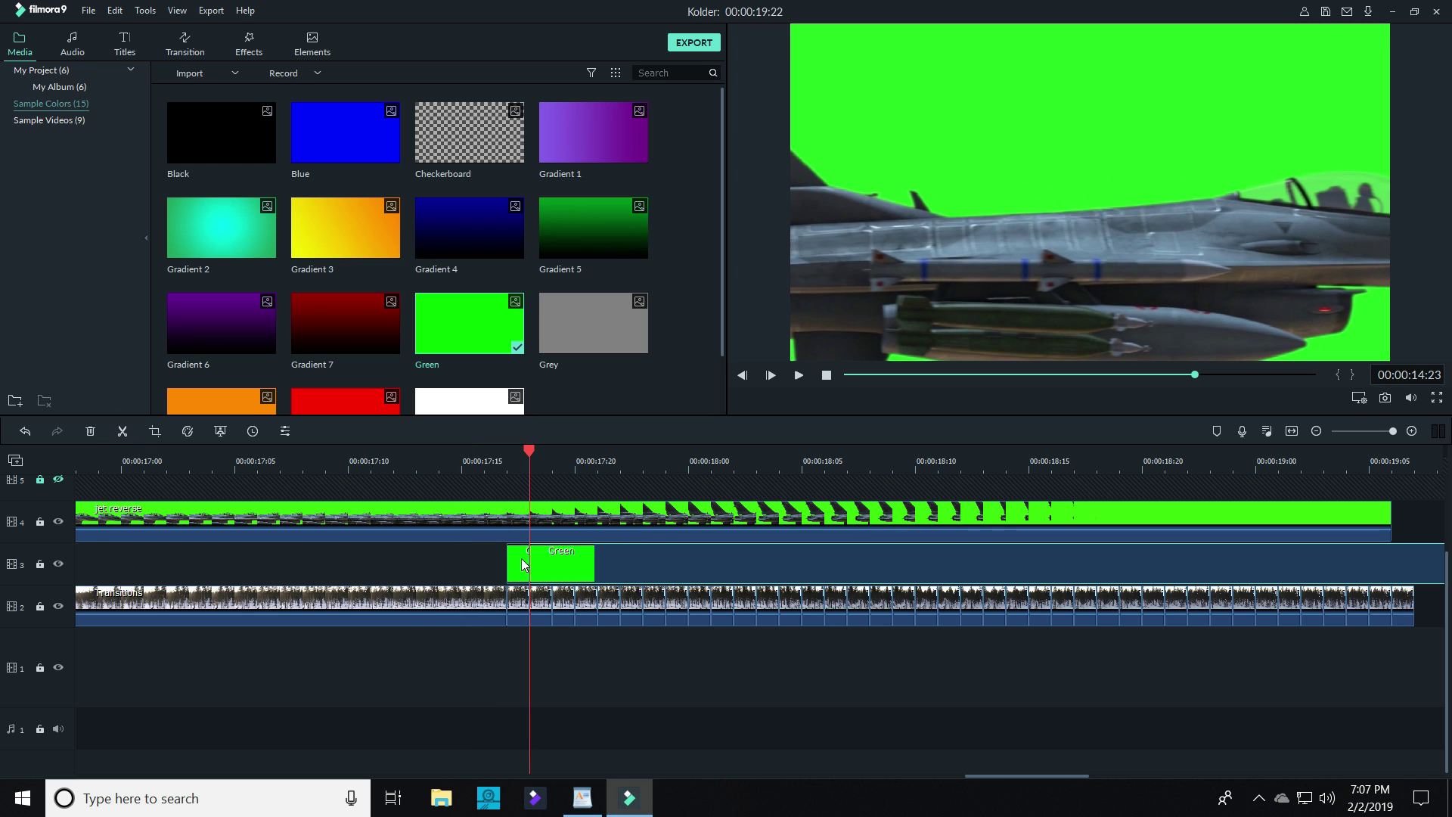
{"action": "left_click", "coordinate": [40, 606]}
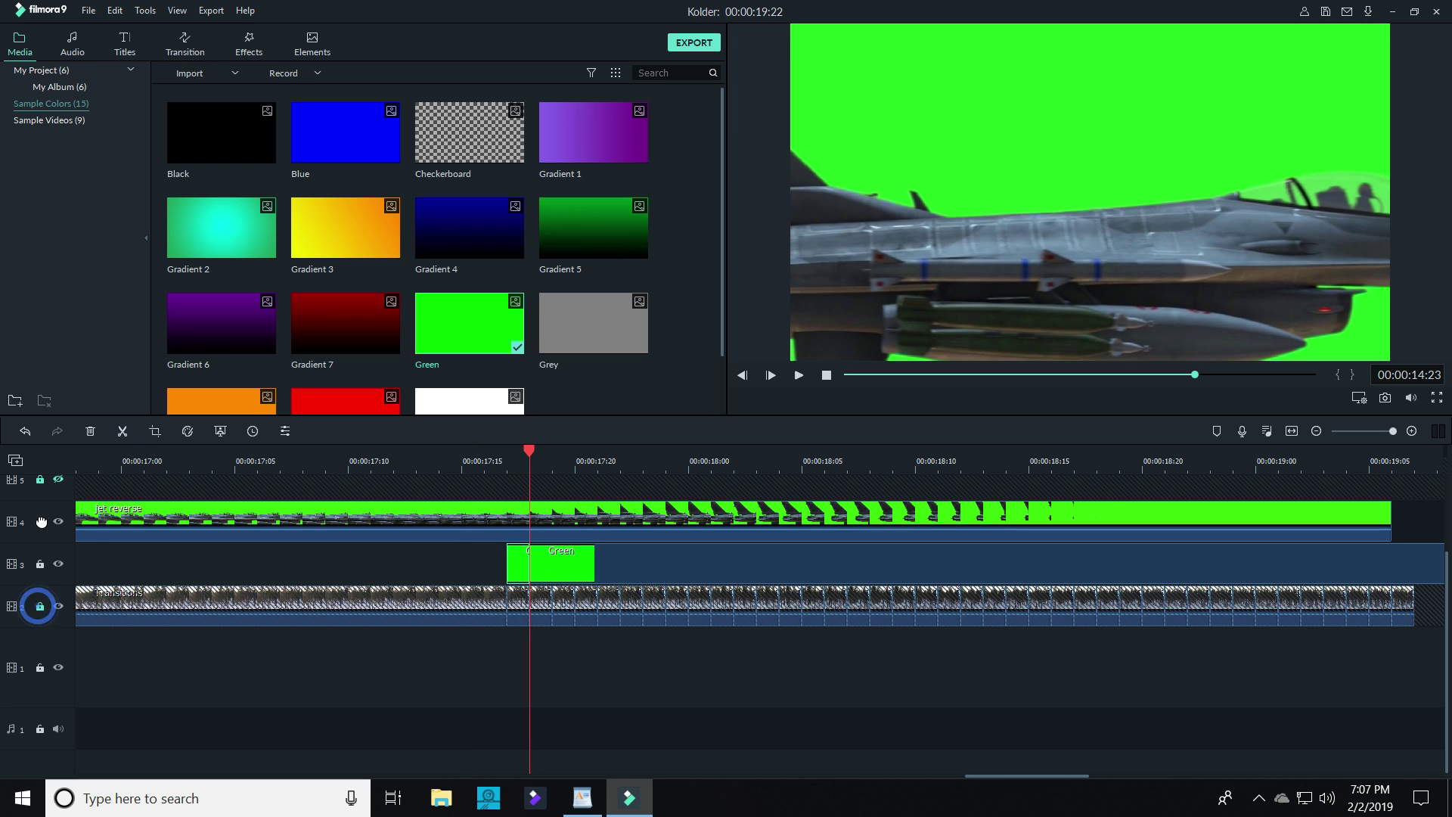
{"action": "left_click", "coordinate": [40, 522]}
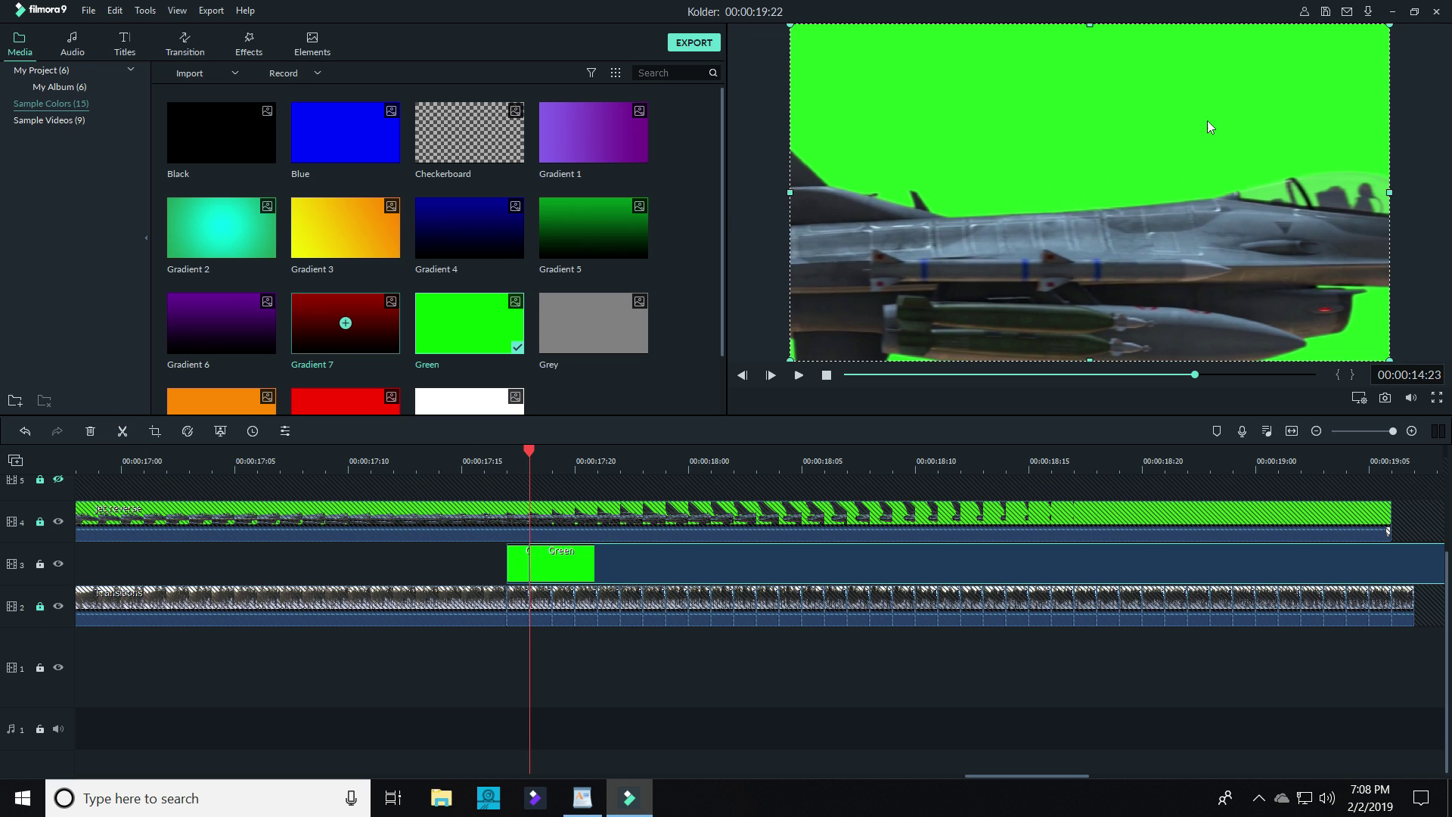
Step: Reposition the green matte frame by frame so it follows the jet
{"action": "left_click_drag", "start_coordinate": [1207, 121], "coordinate": [788, 244]}
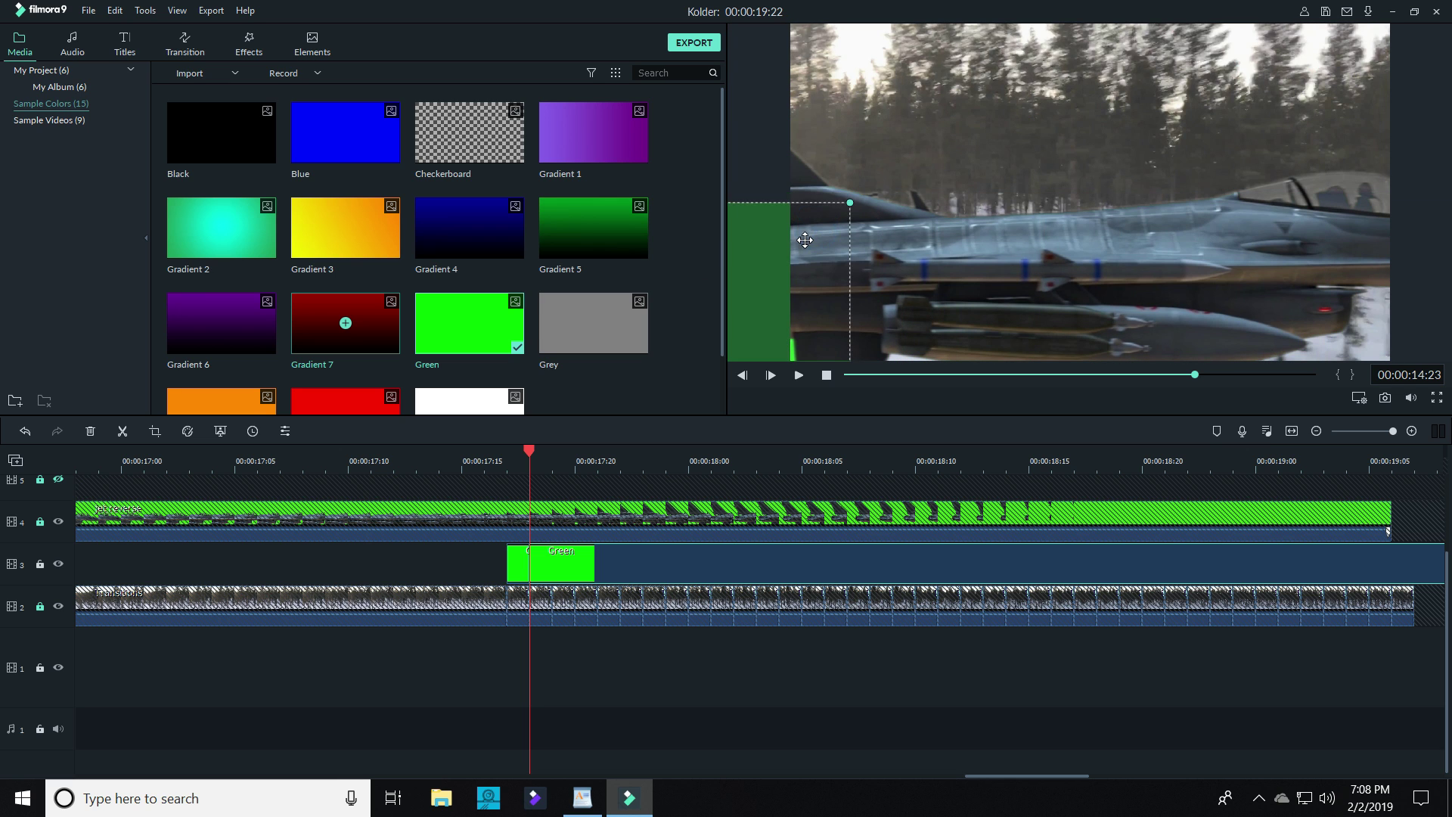
{"action": "double_click", "coordinate": [522, 564]}
{"action": "key", "text": "Right"}
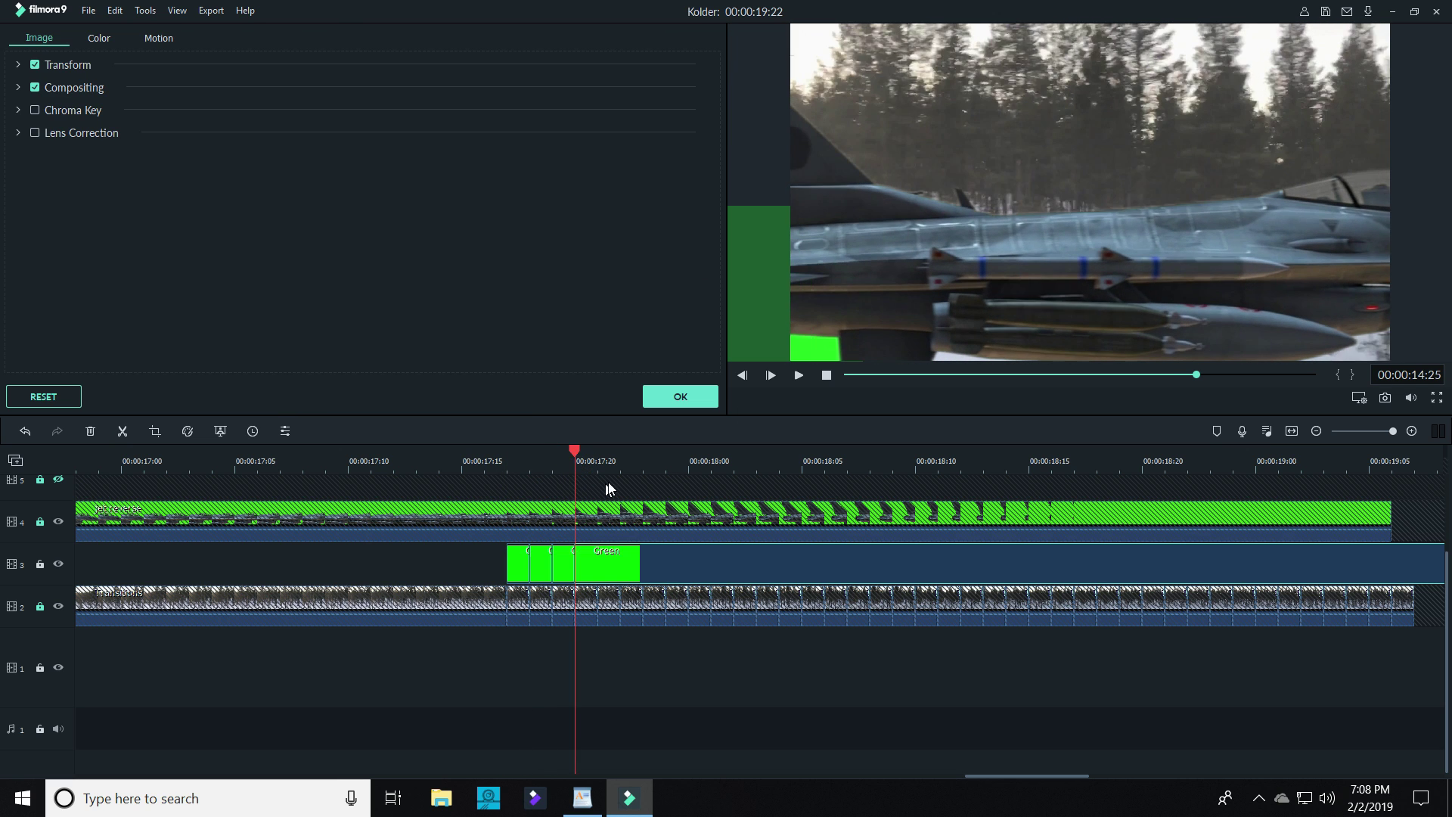
{"action": "key", "text": "Right"}
{"action": "key", "text": "Right"}
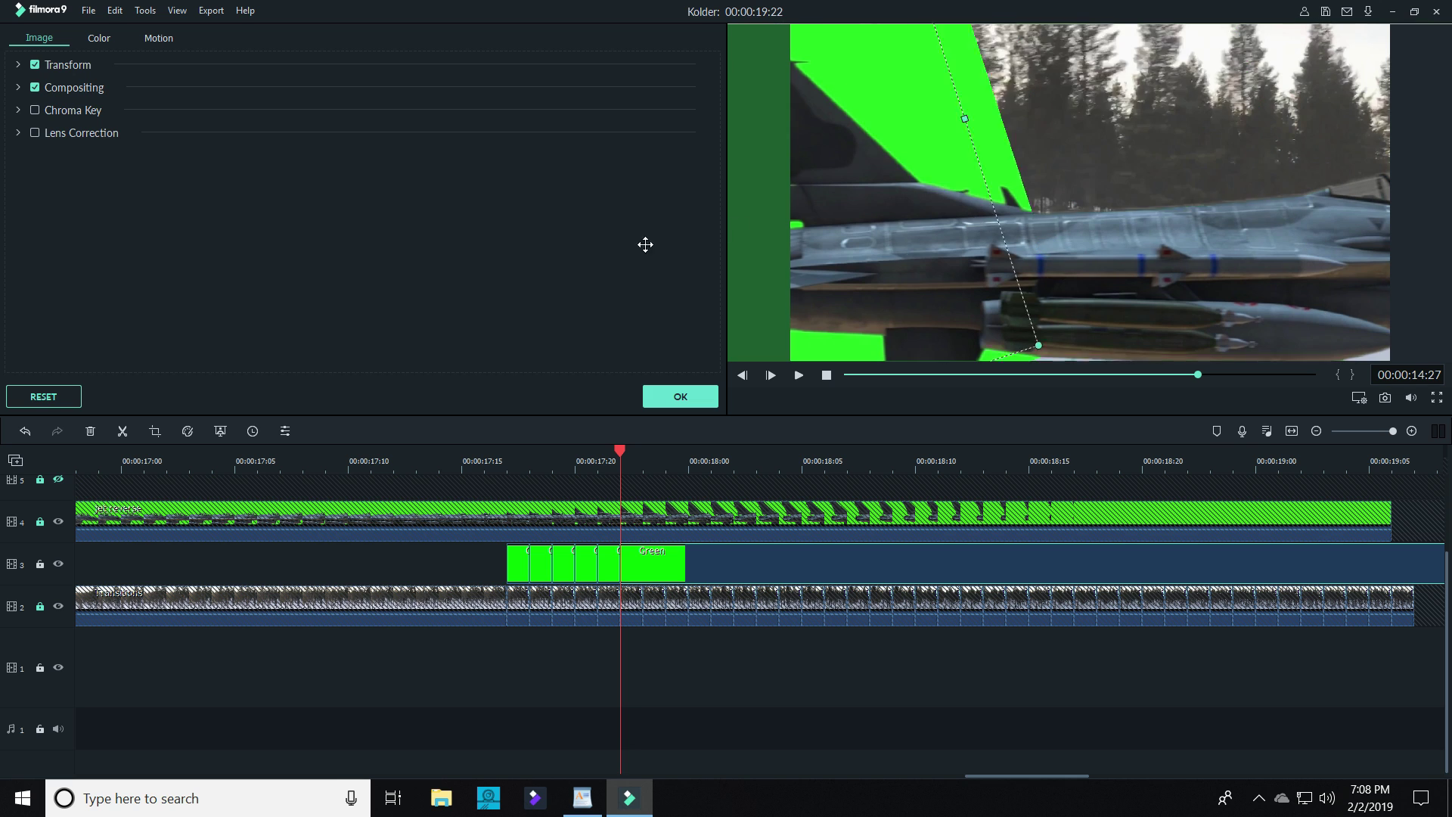
{"action": "left_click_drag", "start_coordinate": [643, 458], "coordinate": [665, 457]}
{"action": "key", "text": "Right"}
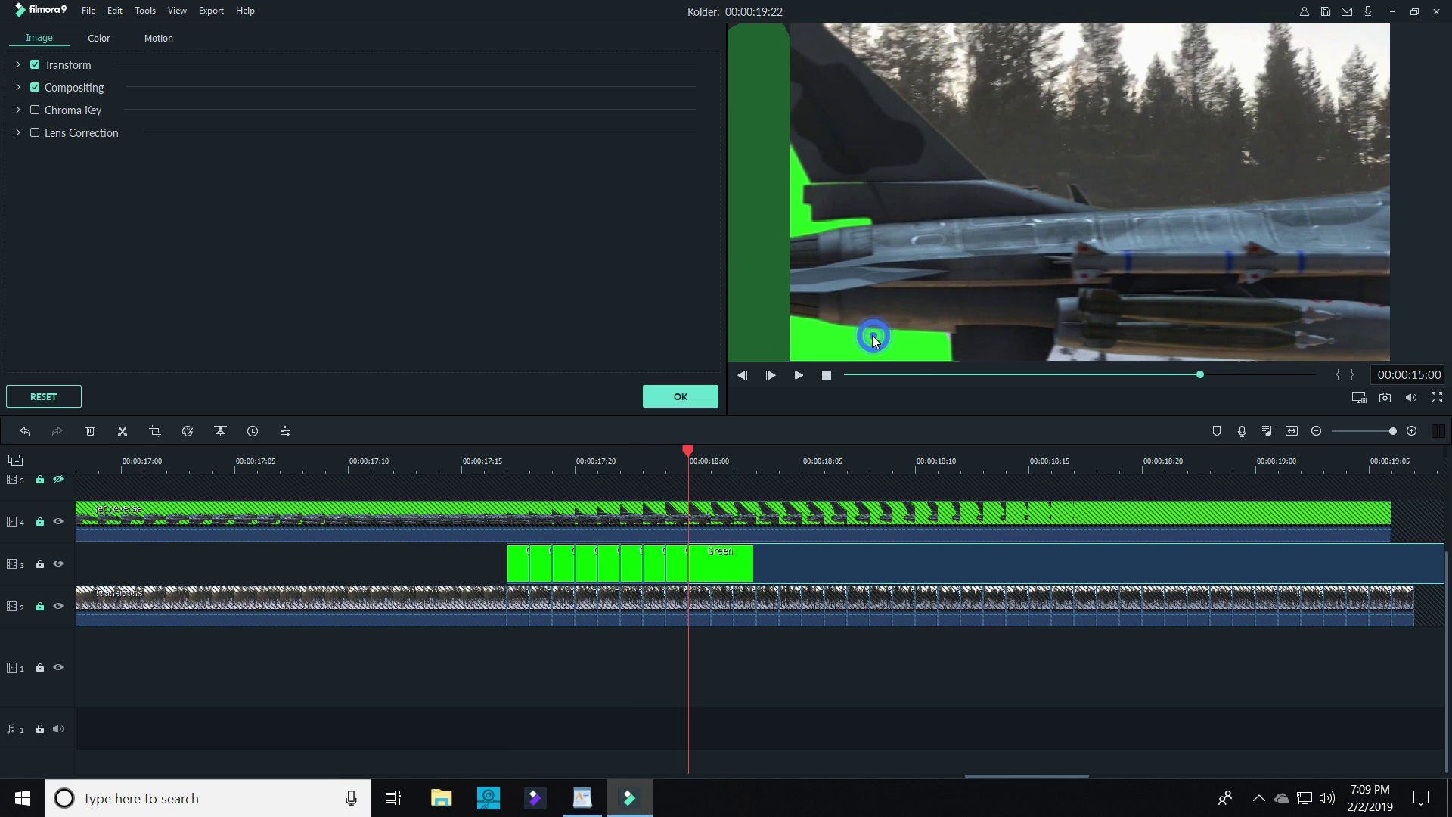
{"action": "key", "text": "Right"}
{"action": "key", "text": "Right"}
{"action": "key", "text": "Right"}
{"action": "key", "text": "Right"}
{"action": "key", "text": "Right"}
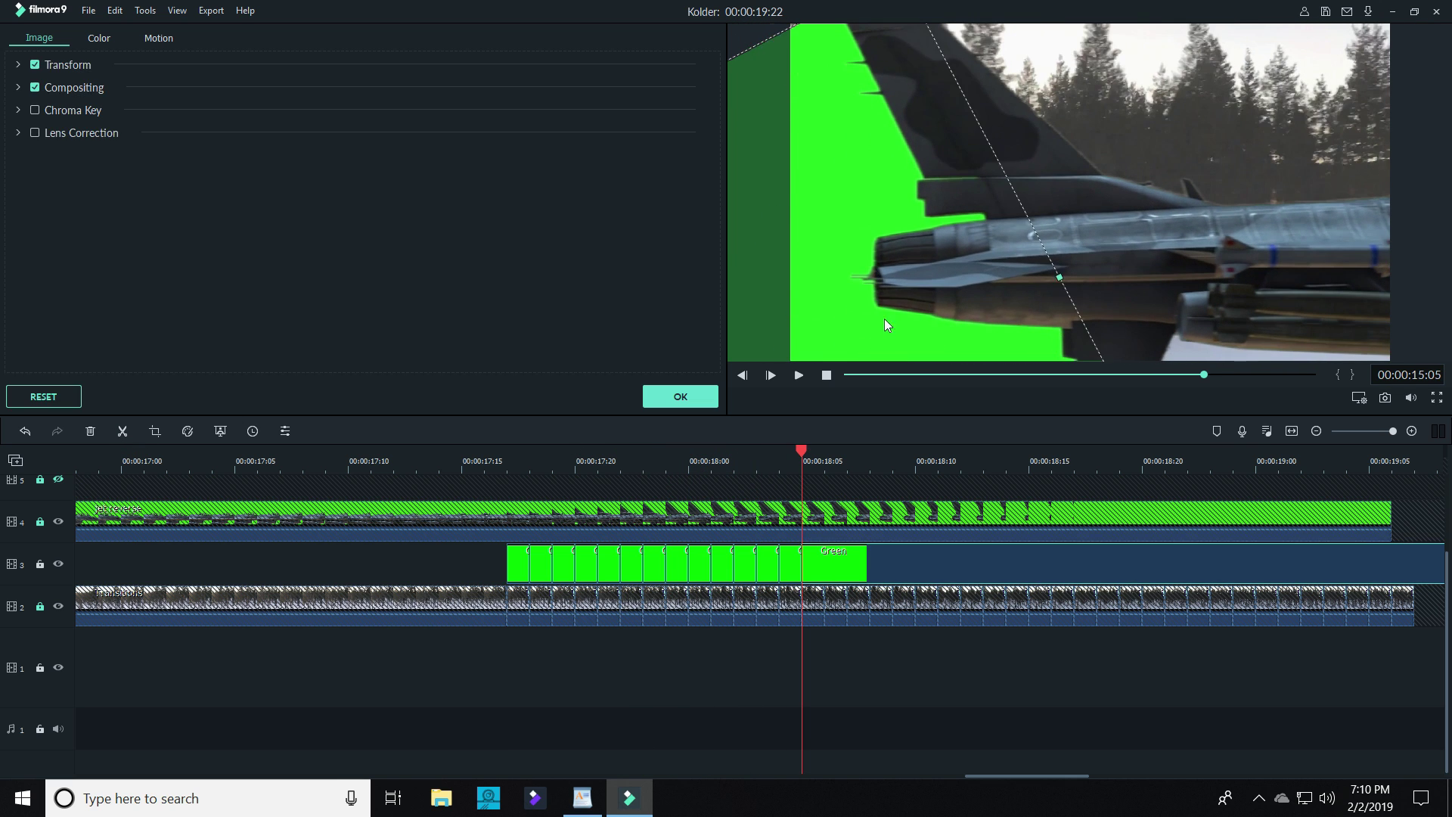
{"action": "key", "text": "Right"}
{"action": "key", "text": "Right"}
{"action": "key", "text": "Right"}
{"action": "key", "text": "Right"}
{"action": "key", "text": "Right"}
{"action": "key", "text": "Right"}
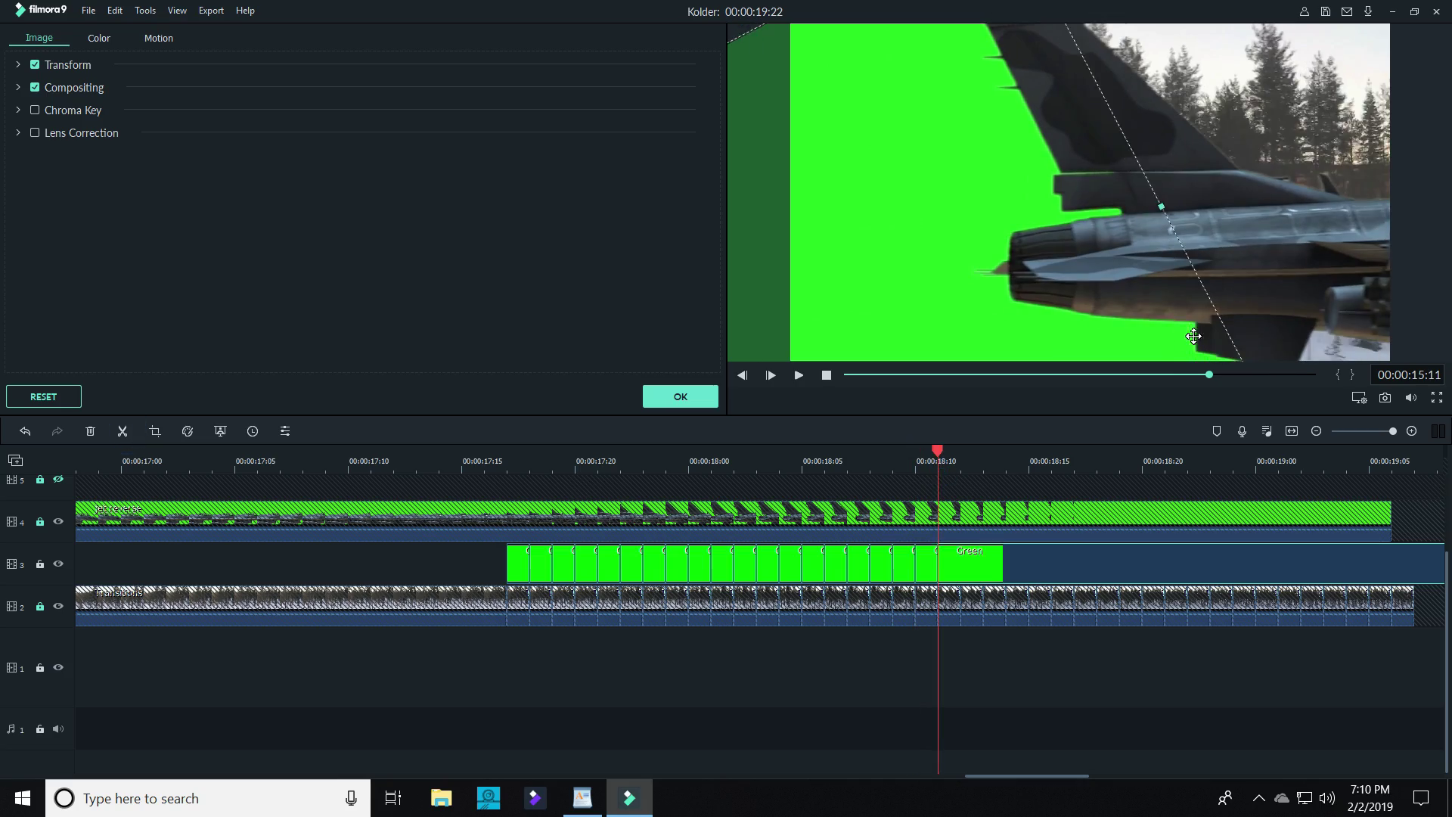
{"action": "key", "text": "Right"}
{"action": "key", "text": "Right"}
{"action": "key", "text": "Left"}
{"action": "key", "text": "Right"}
{"action": "key", "text": "Right"}
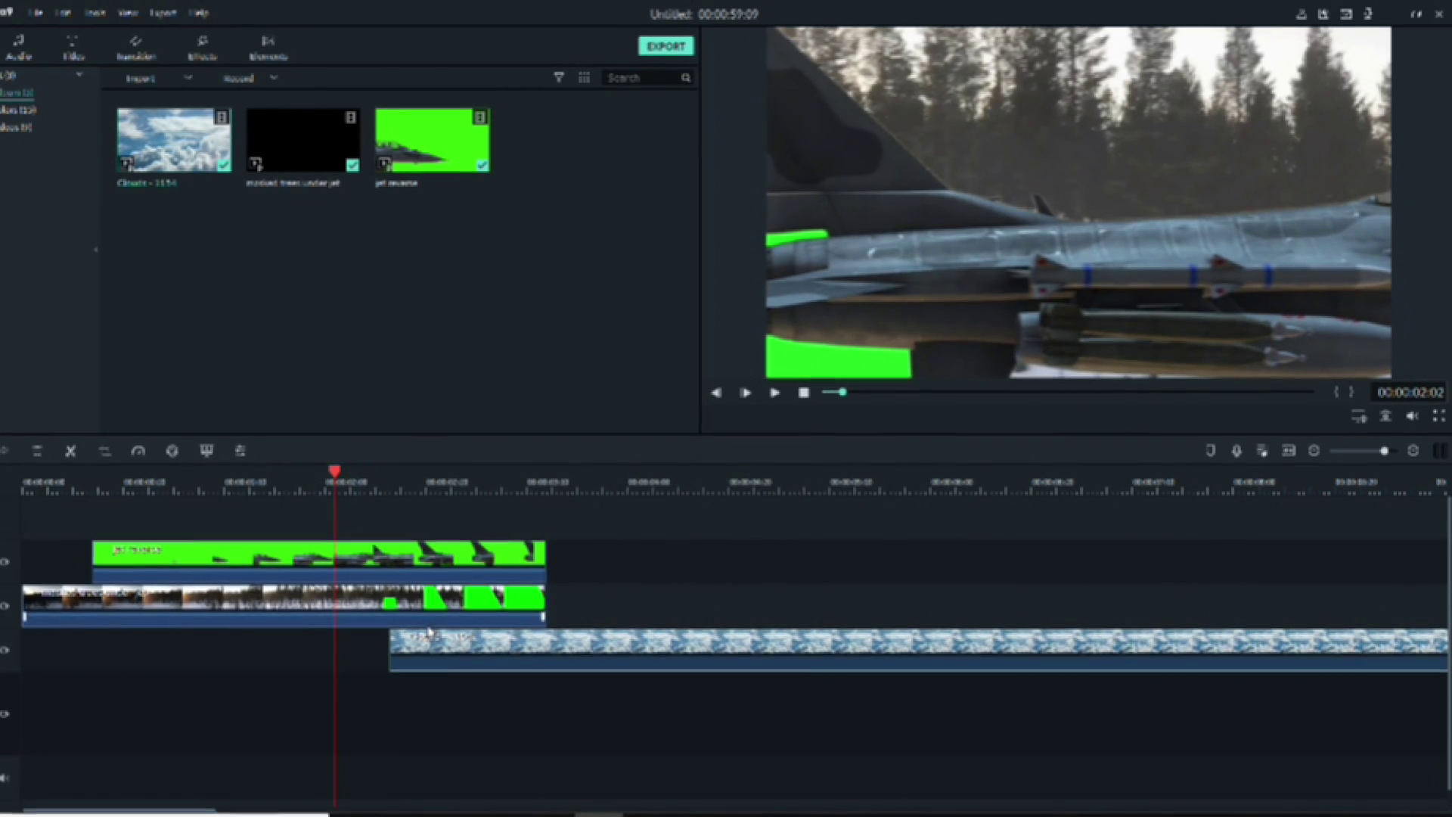
Step: Open the masked trees clip's settings to key out its green over the clouds
{"action": "double_click", "coordinate": [473, 609]}
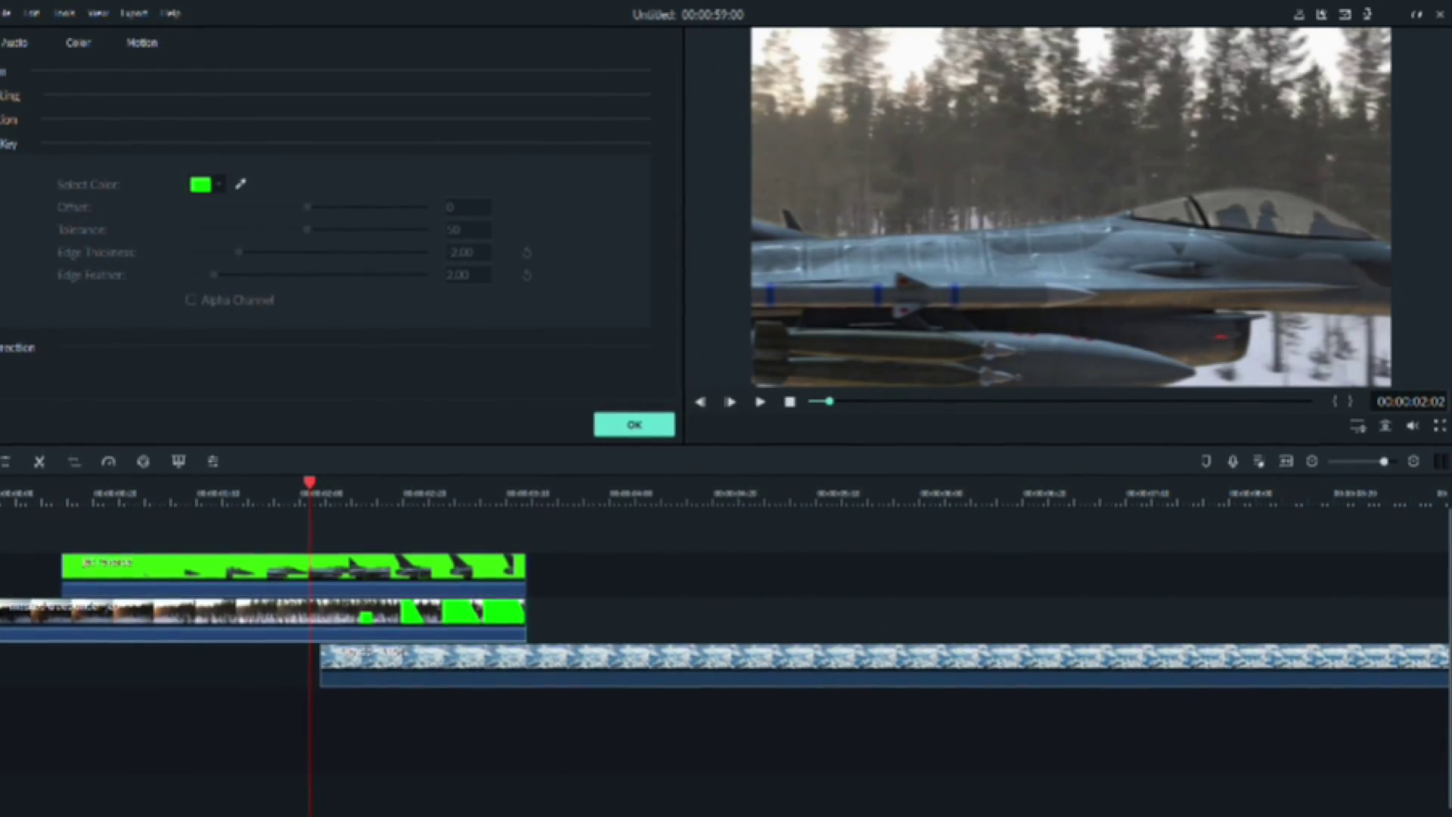